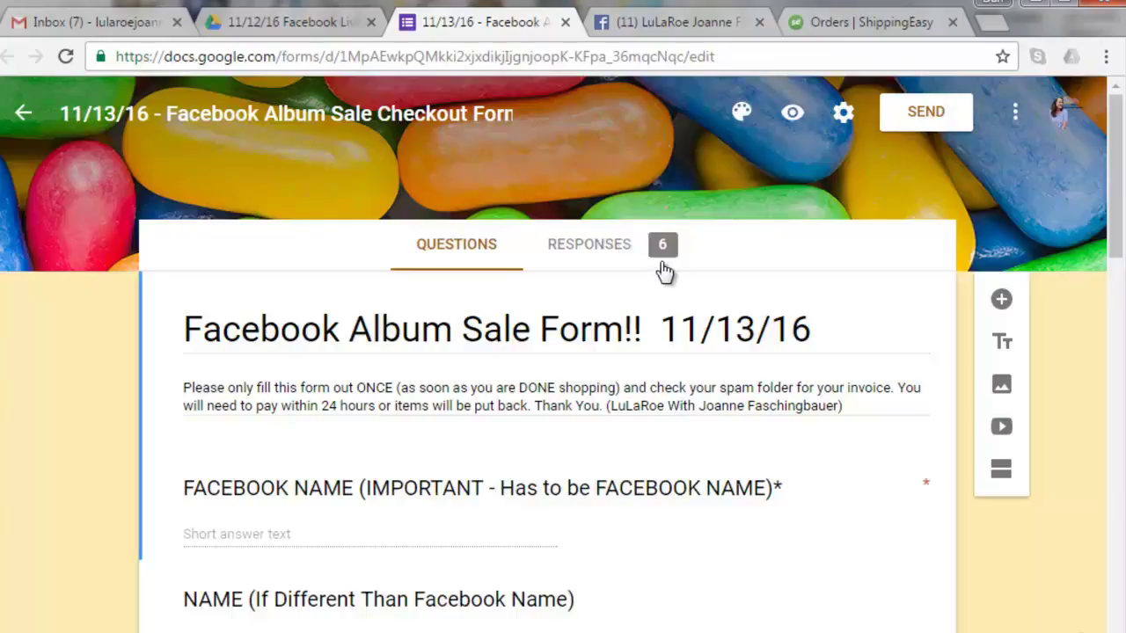
- Open the form's responses in the linked spreadsheet and highlight all of row 6 in yellow
click(594, 252)
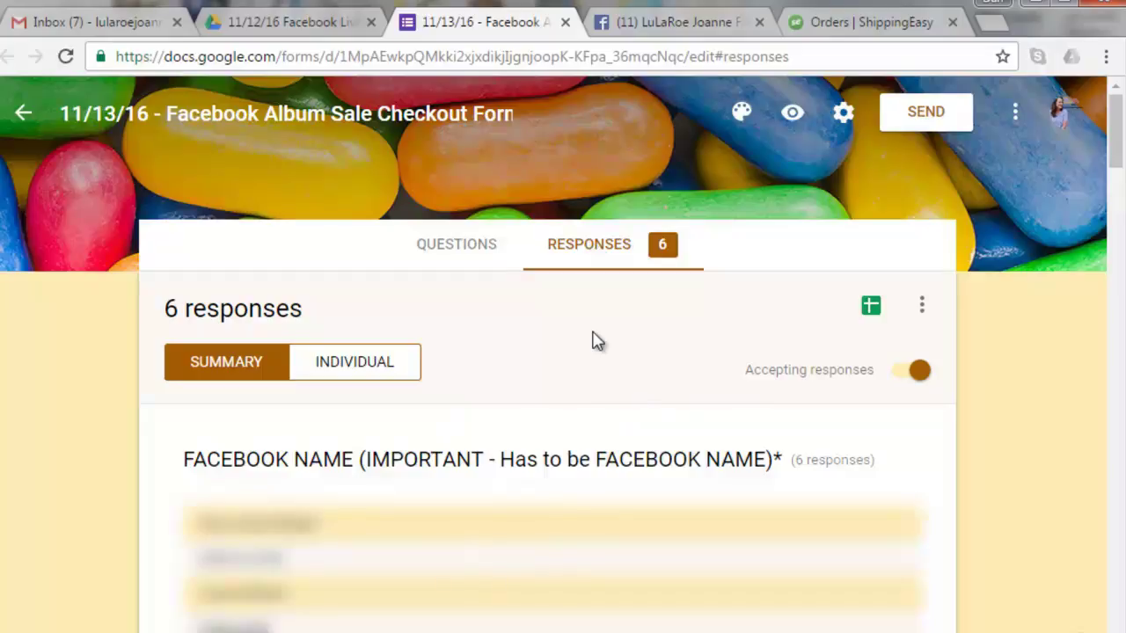
click(871, 308)
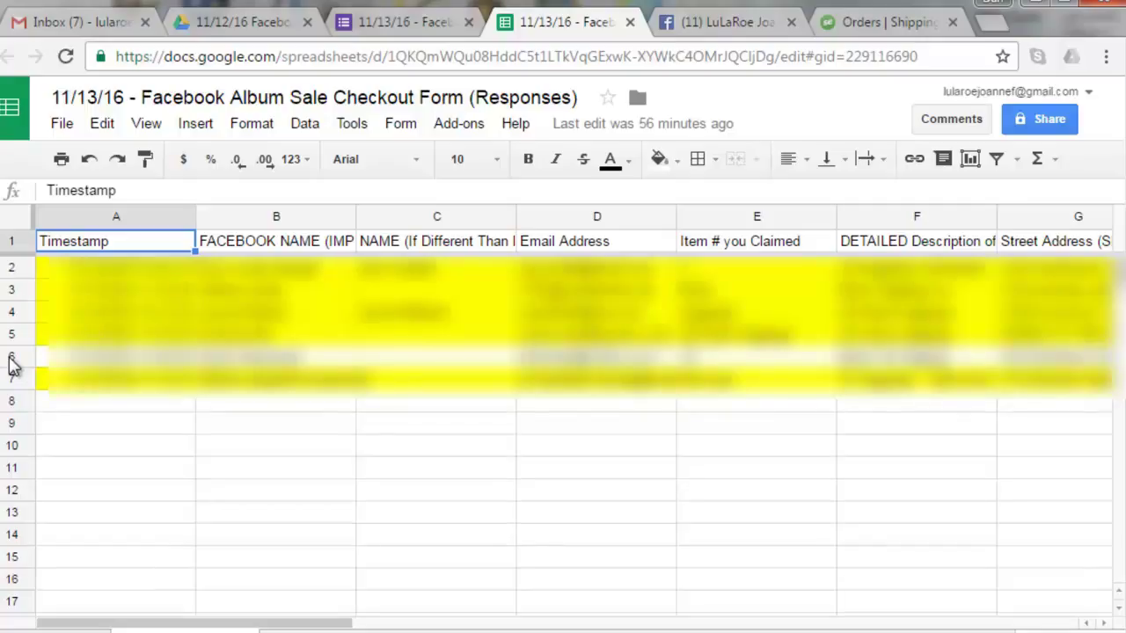
click(8, 355)
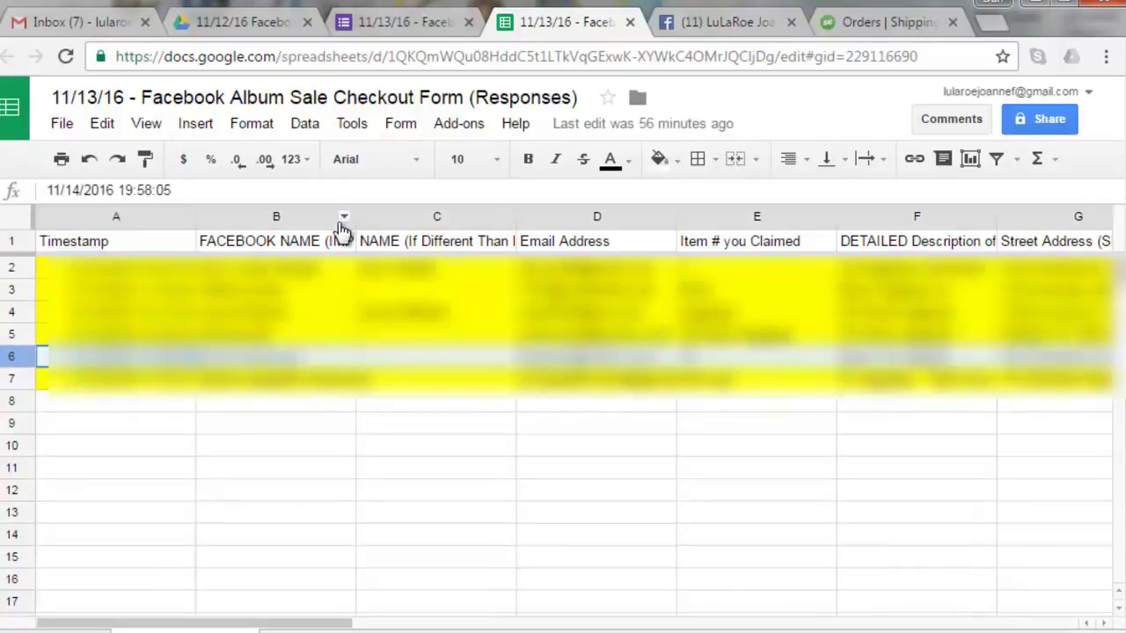
click(659, 161)
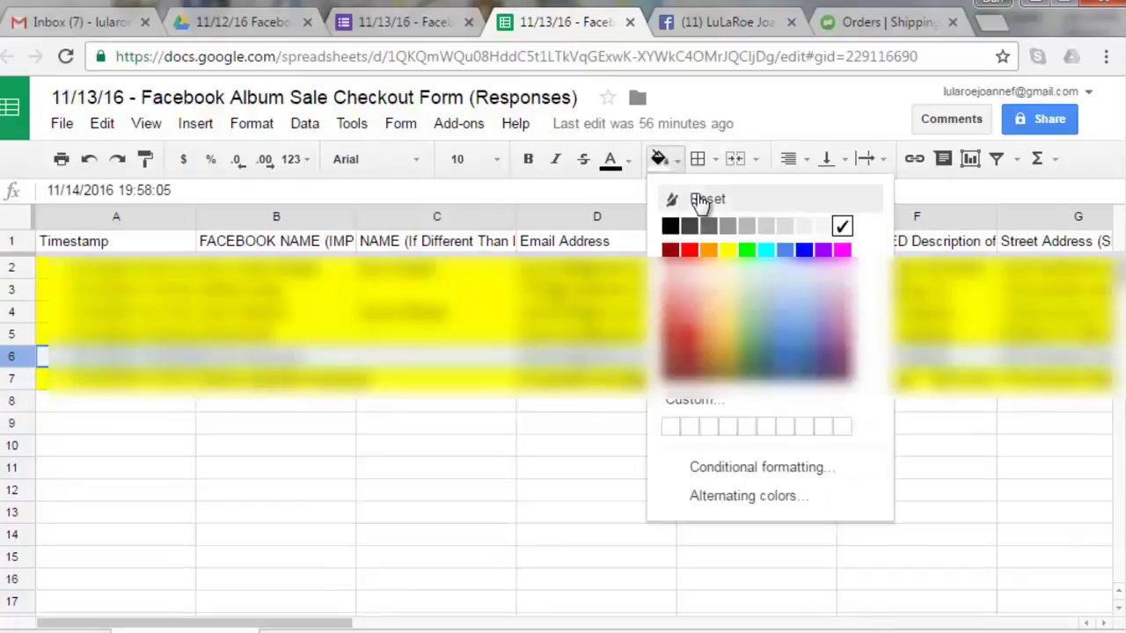
click(728, 251)
click(506, 519)
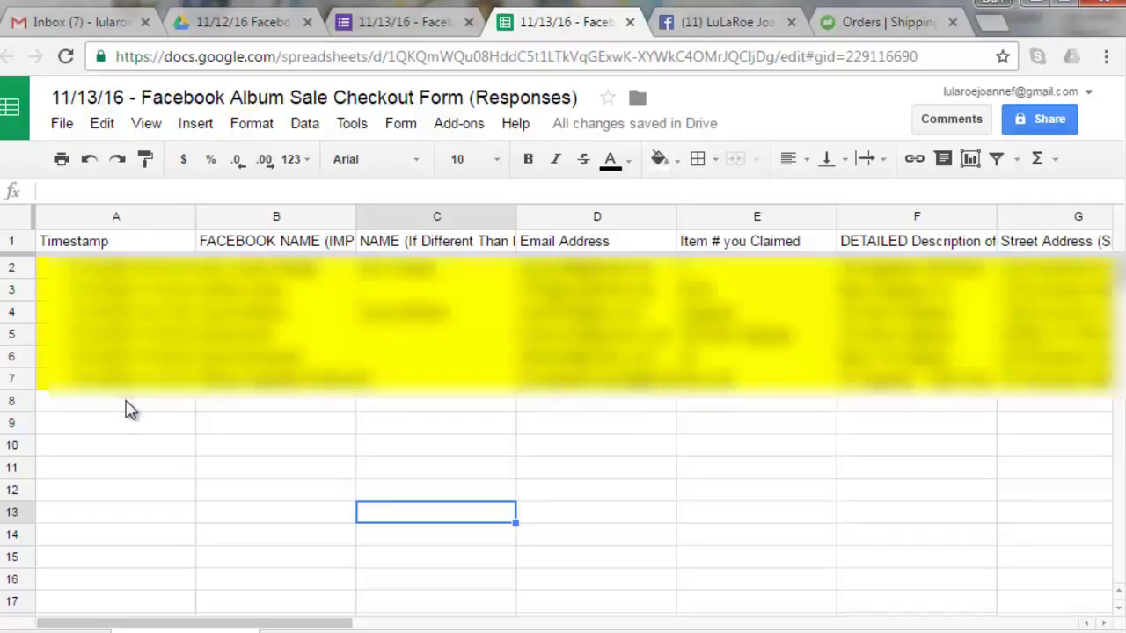
- Format the whole Zip Code column as plain text
drag(277, 623, 465, 621)
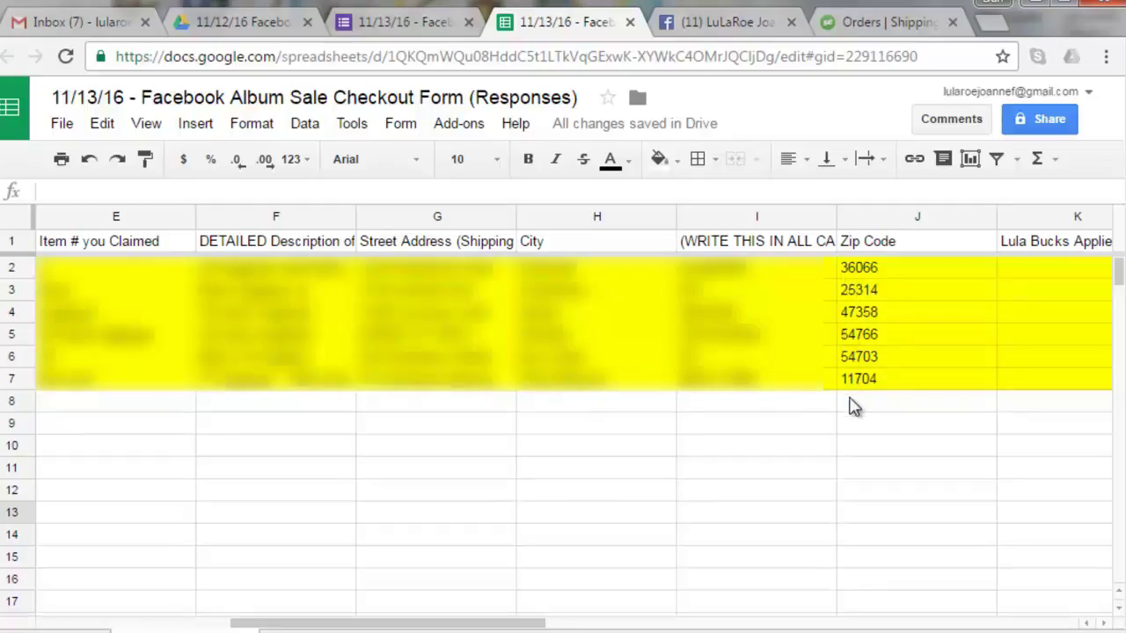
click(922, 217)
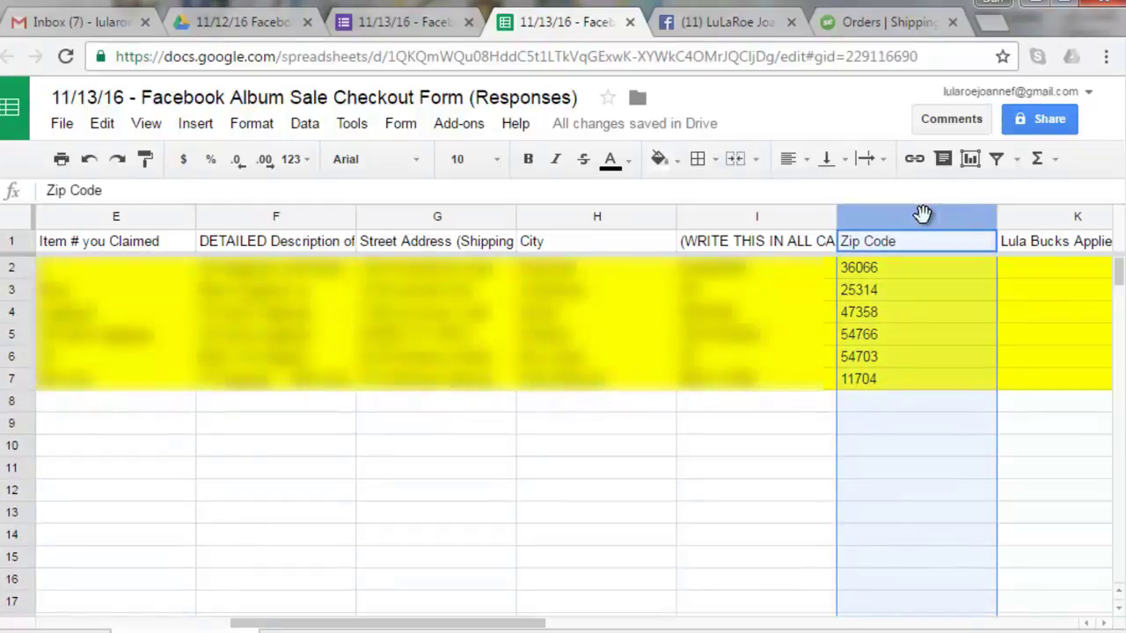
click(257, 127)
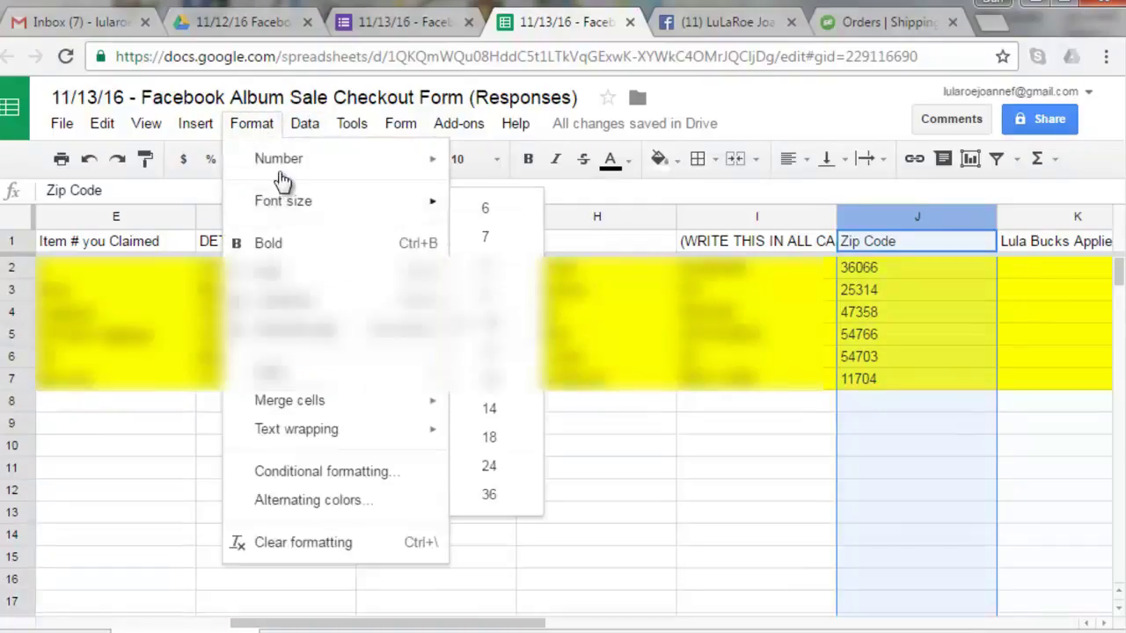
mouse_move(284, 173)
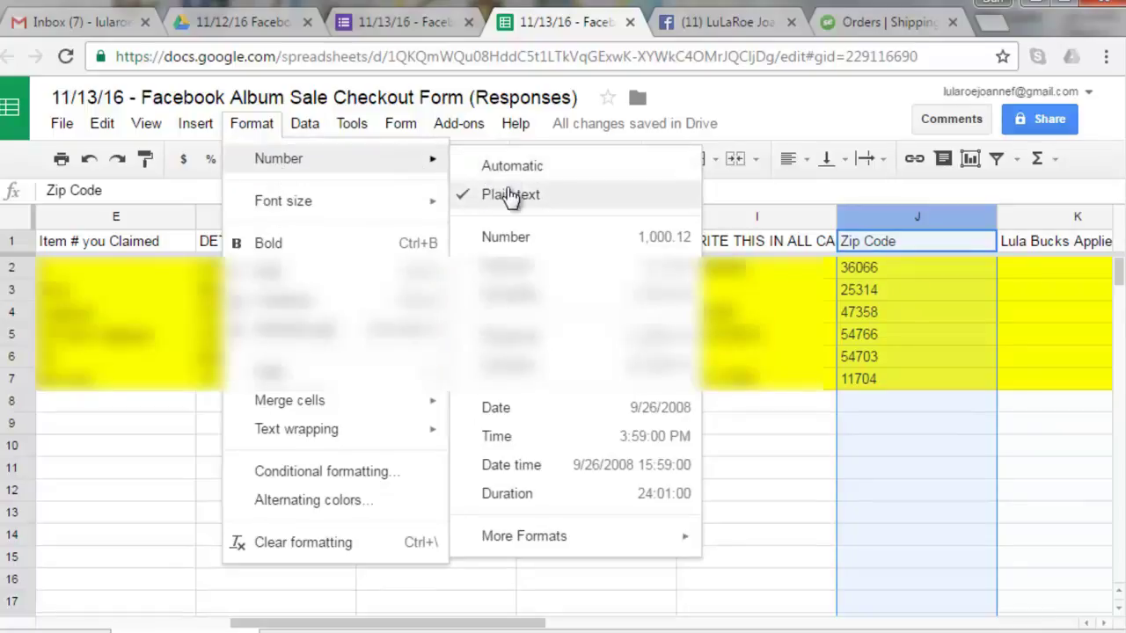
click(511, 195)
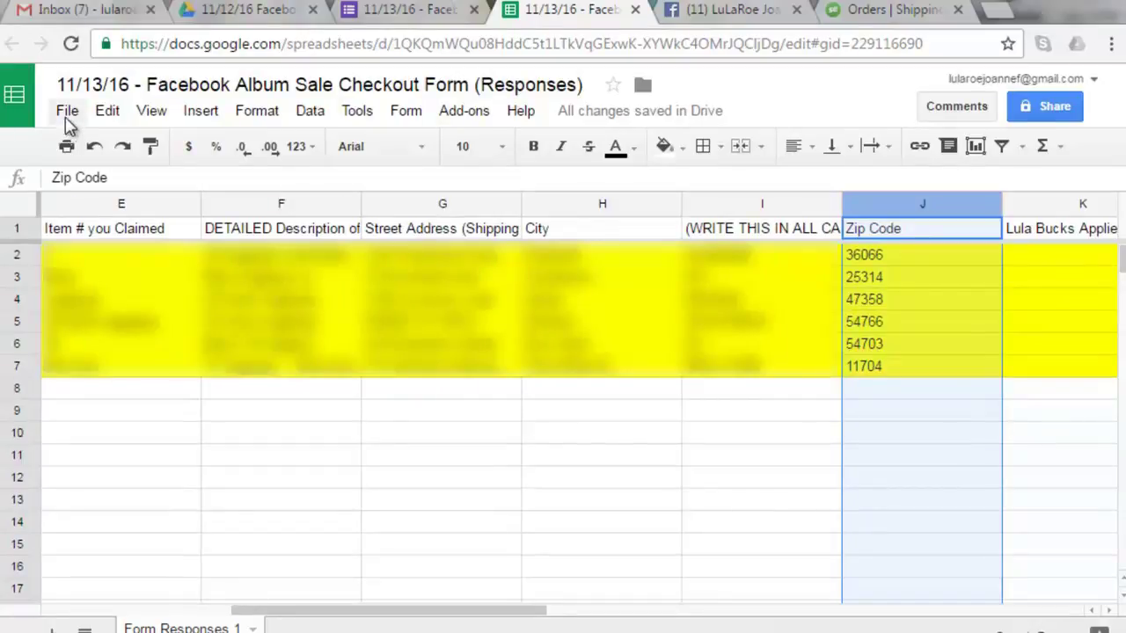
- Download the current responses sheet as a comma-separated values (.csv) file
click(67, 113)
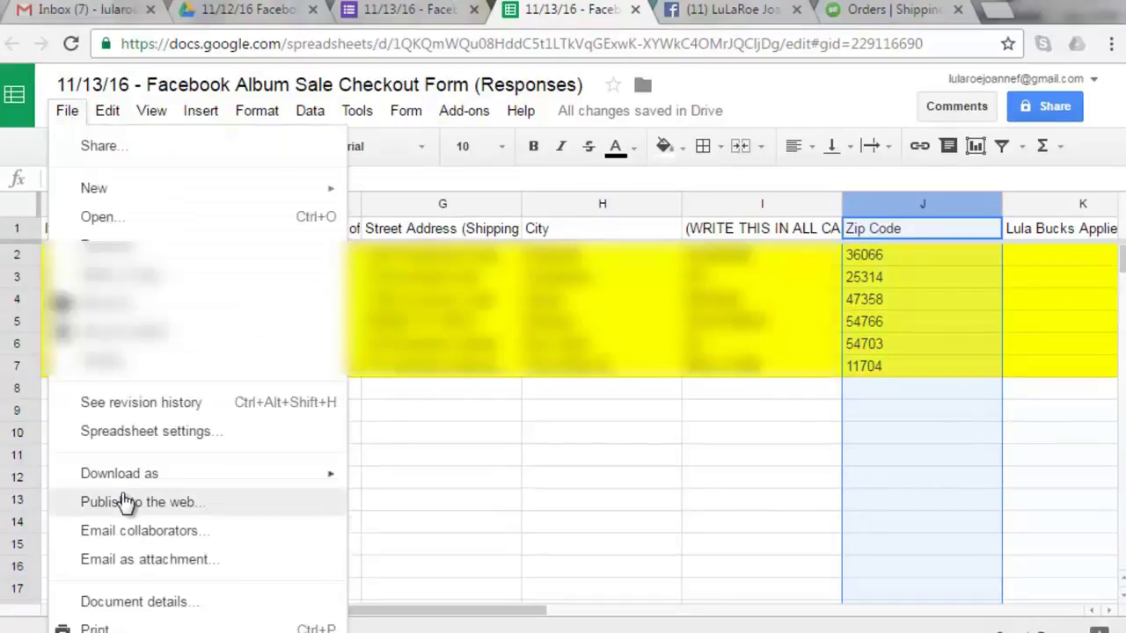
mouse_move(176, 474)
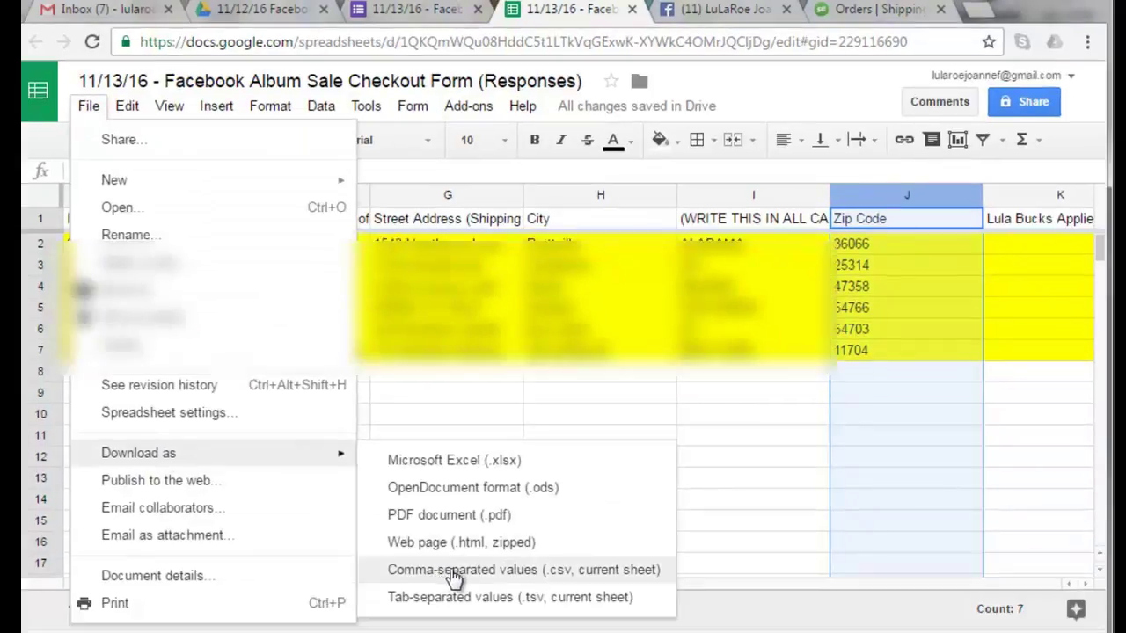
click(463, 571)
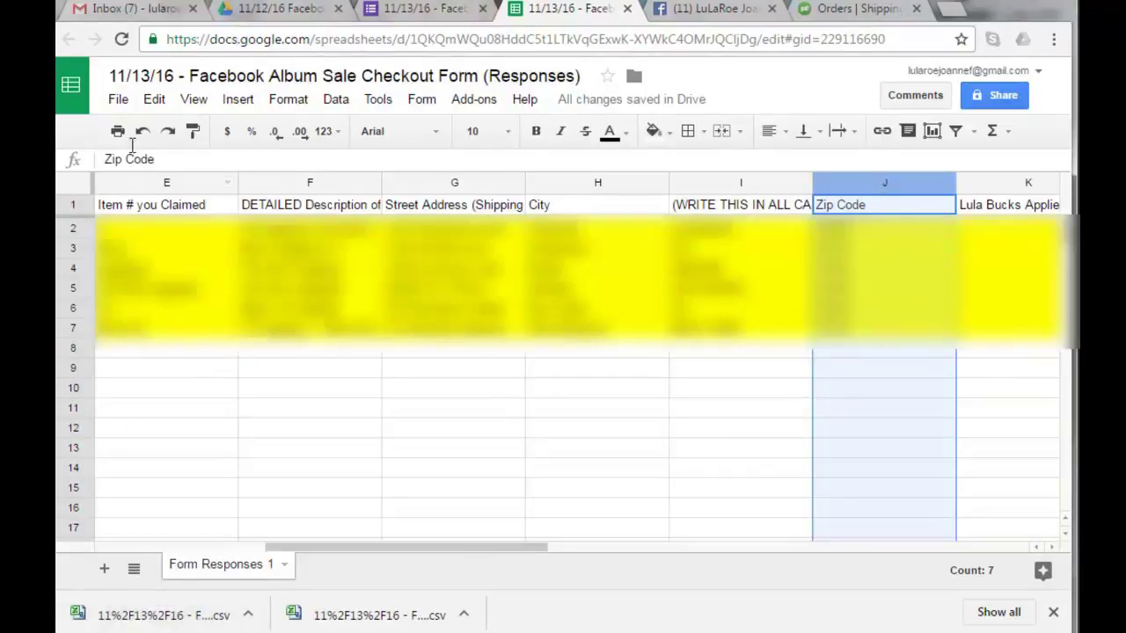
- Open the LULAROE CSV Files folder beside the browser and place the downloaded CSV file in it
drag(108, 4, 530, 32)
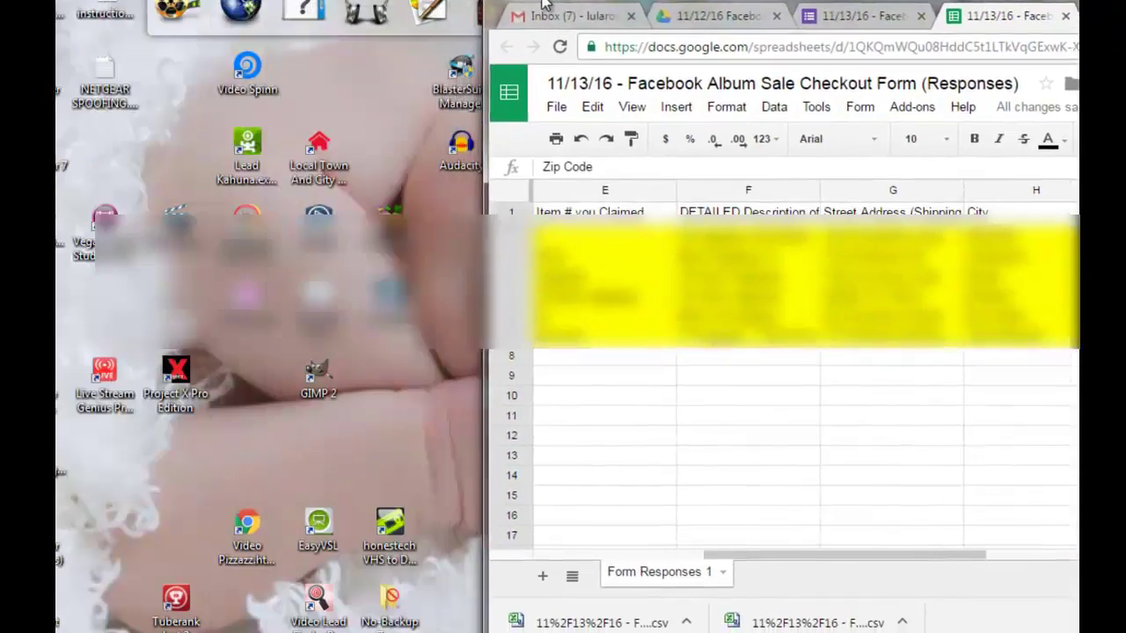
double_click(460, 206)
drag(1015, 632, 706, 629)
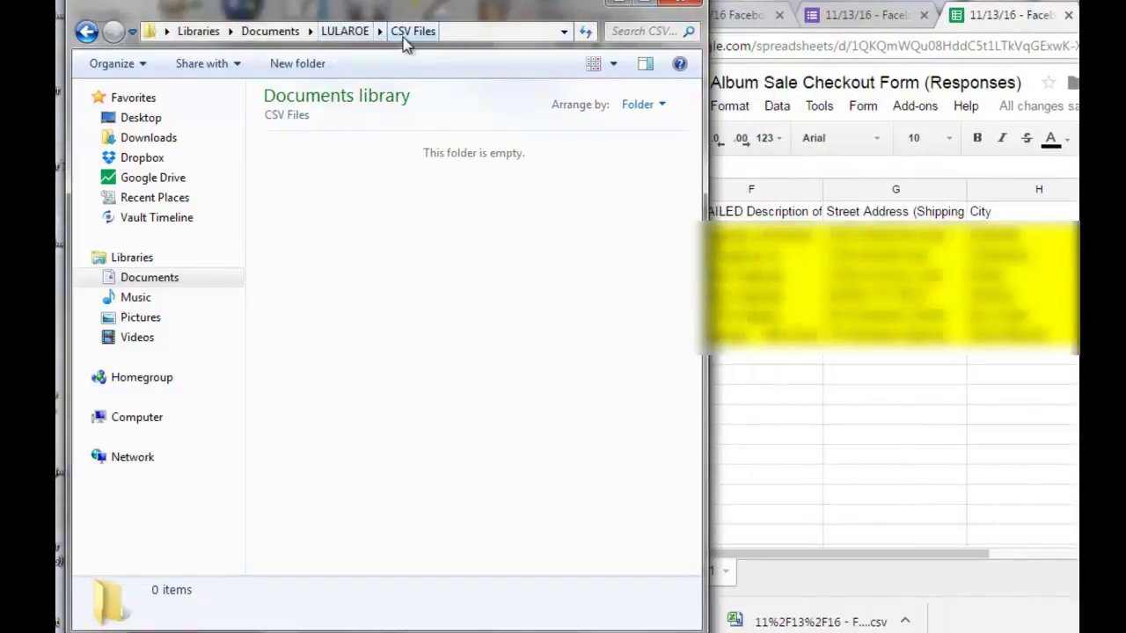
drag(735, 19, 967, 8)
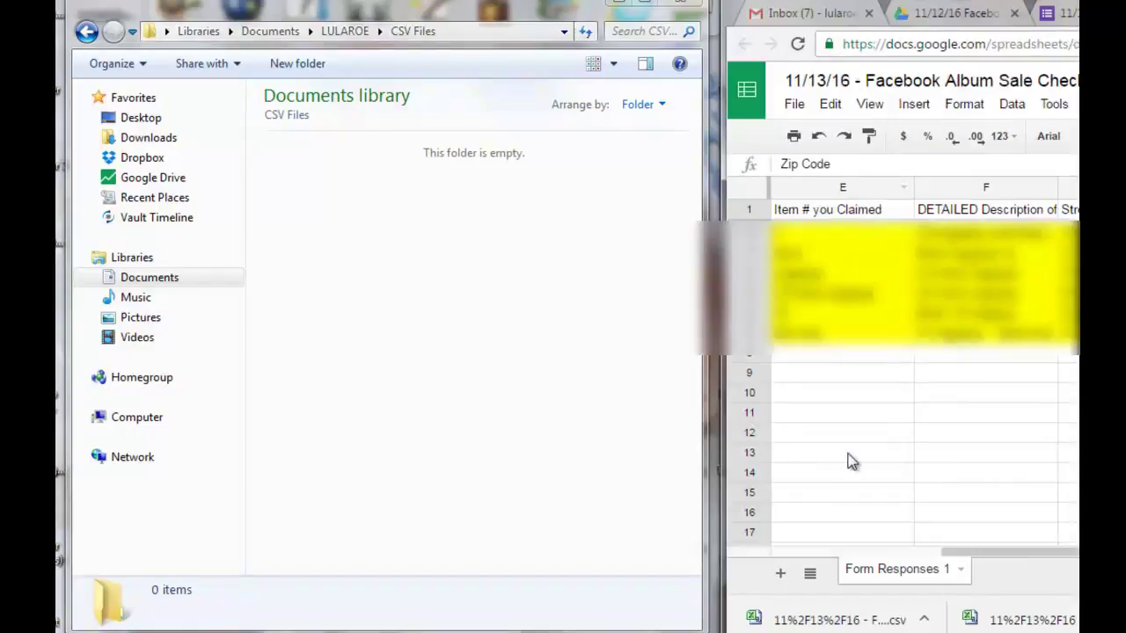
drag(826, 622, 422, 329)
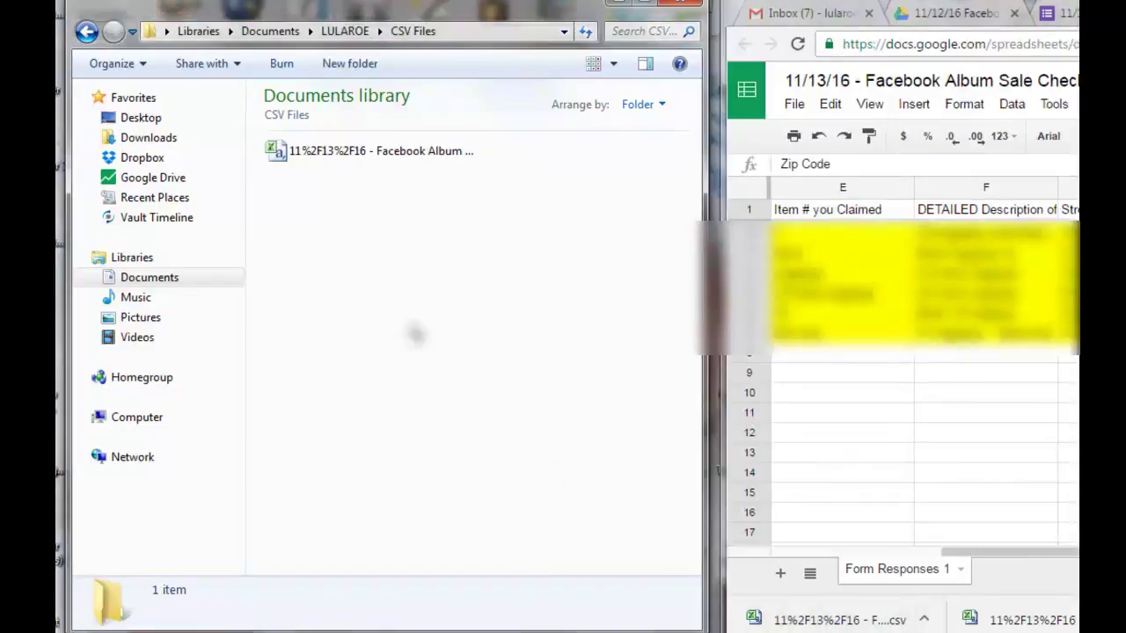
- Open the CSV file in Excel and widen the Timestamp and Facebook name columns to show their contents
double_click(340, 154)
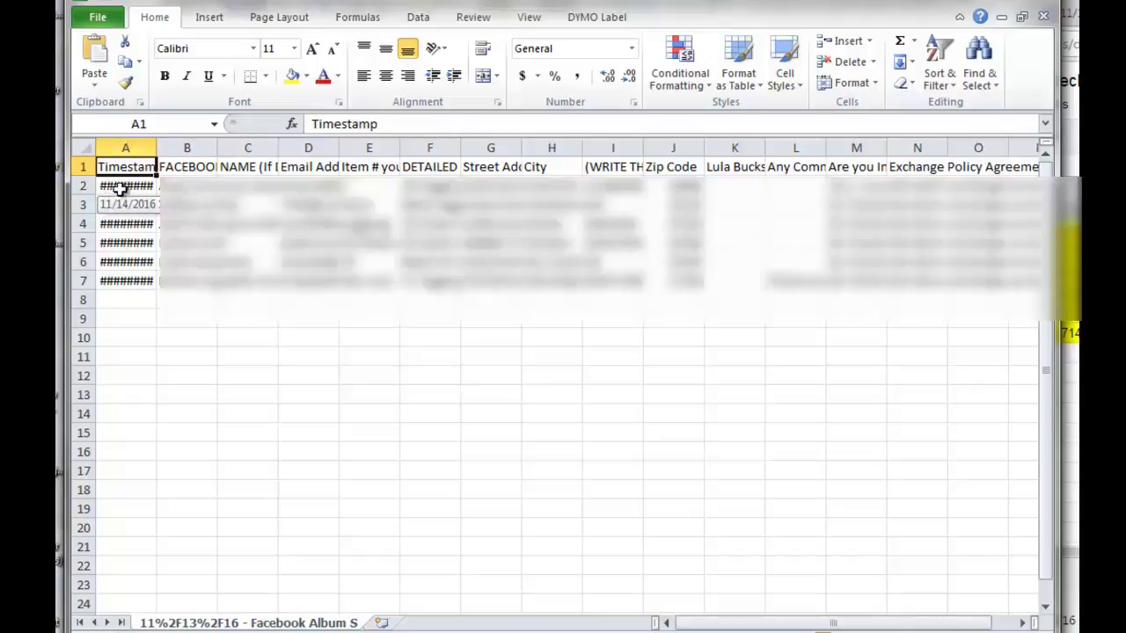
drag(155, 146, 233, 140)
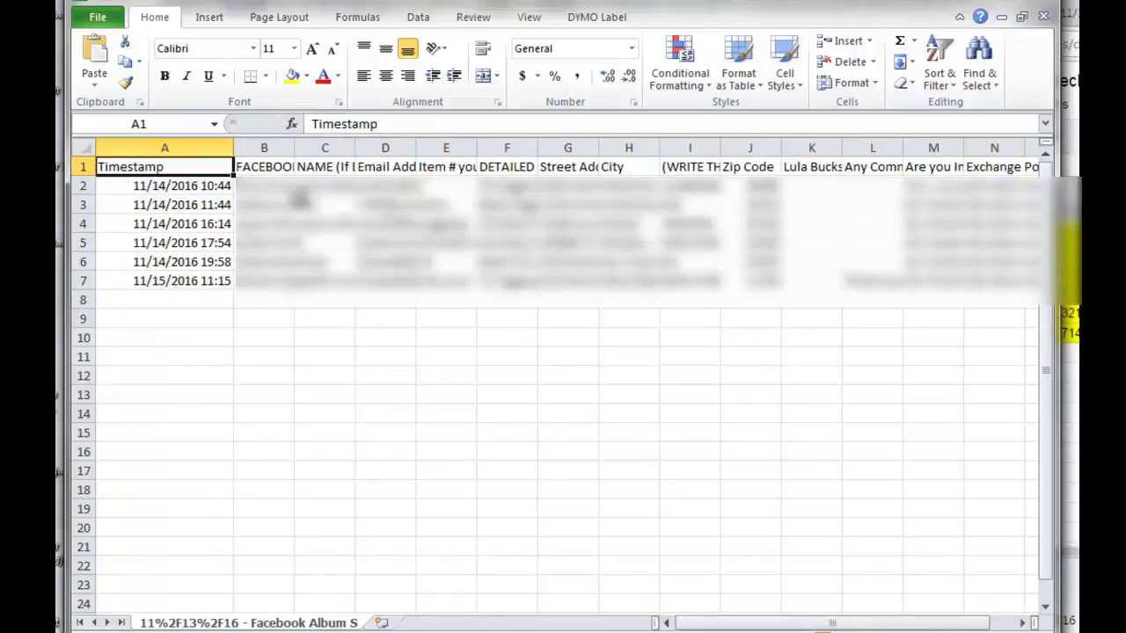
drag(292, 155, 423, 154)
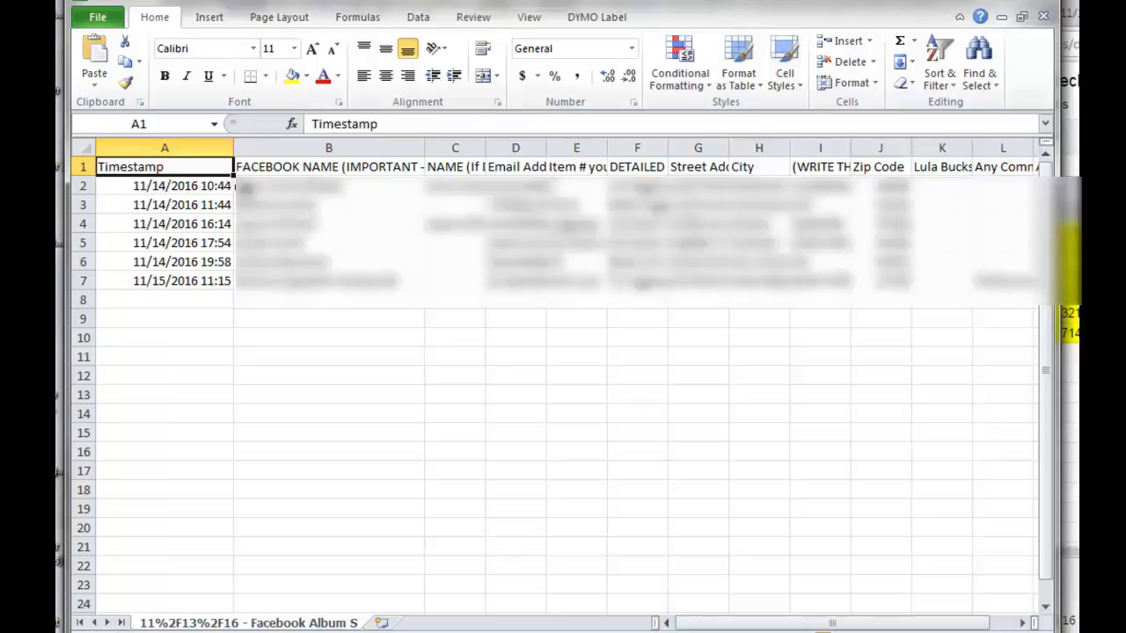
- Edit the customer's Facebook name in B2 to remove the middle name
click(283, 189)
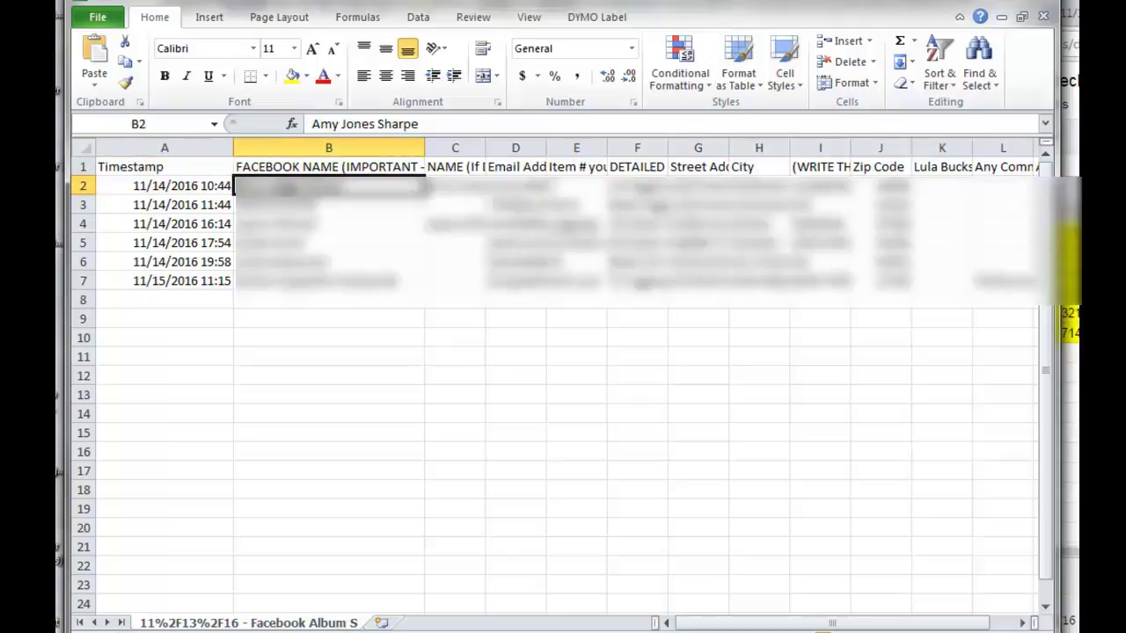
click(379, 124)
key(BackSpace)
key(BackSpace)
key(BackSpace)
key(BackSpace)
key(BackSpace)
key(BackSpace)
key(BackSpace)
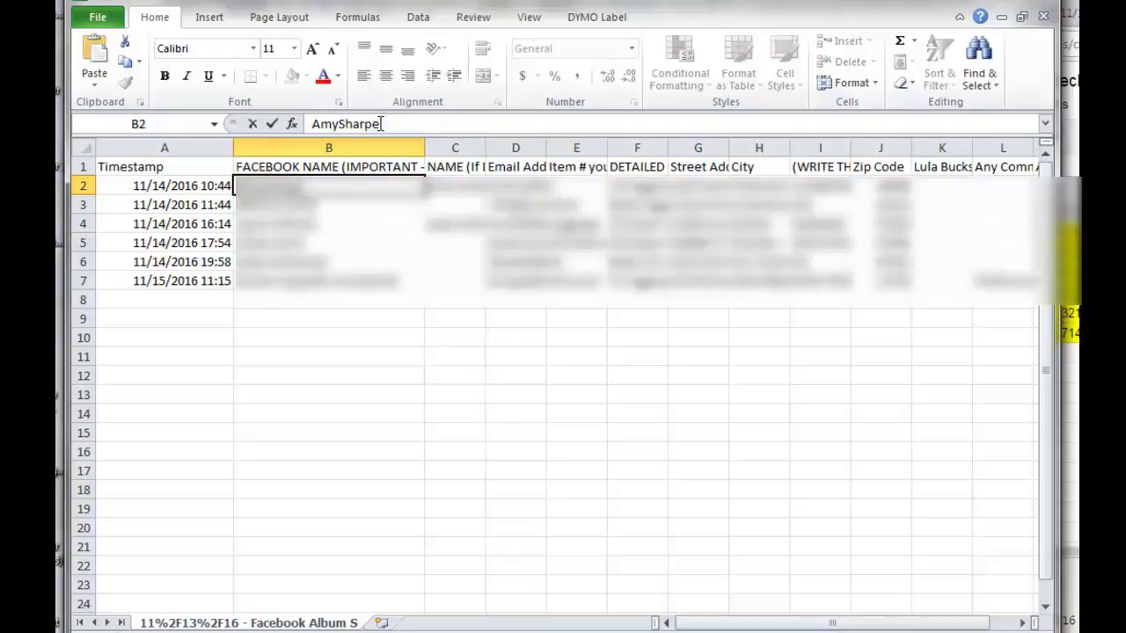
key(Return)
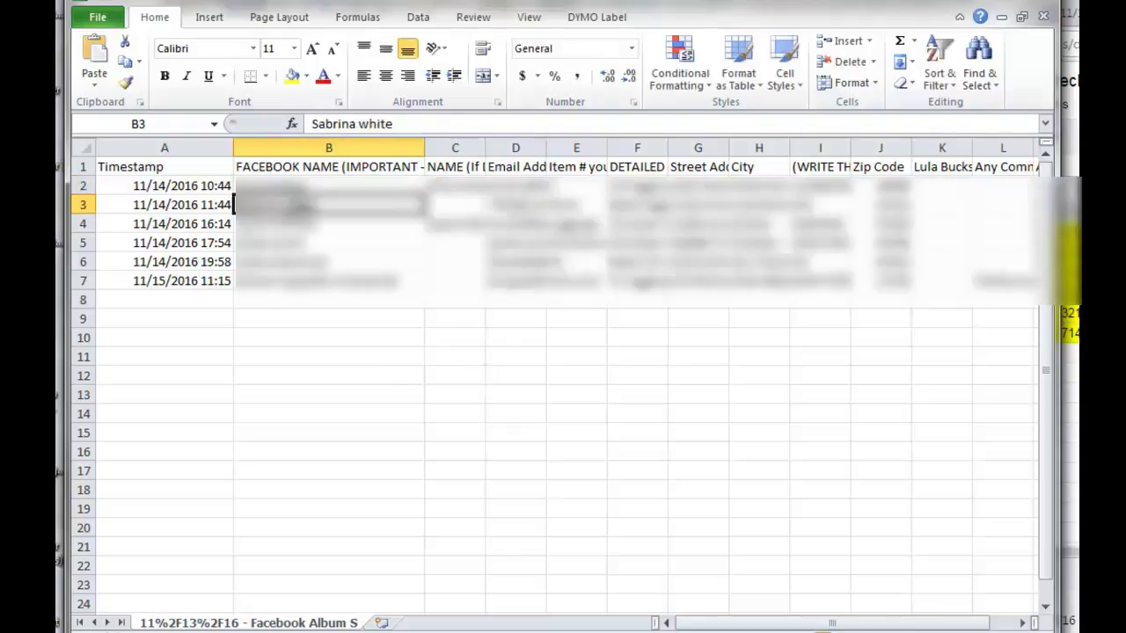
- Capitalize the first letter of the customer's last name in B3
click(369, 123)
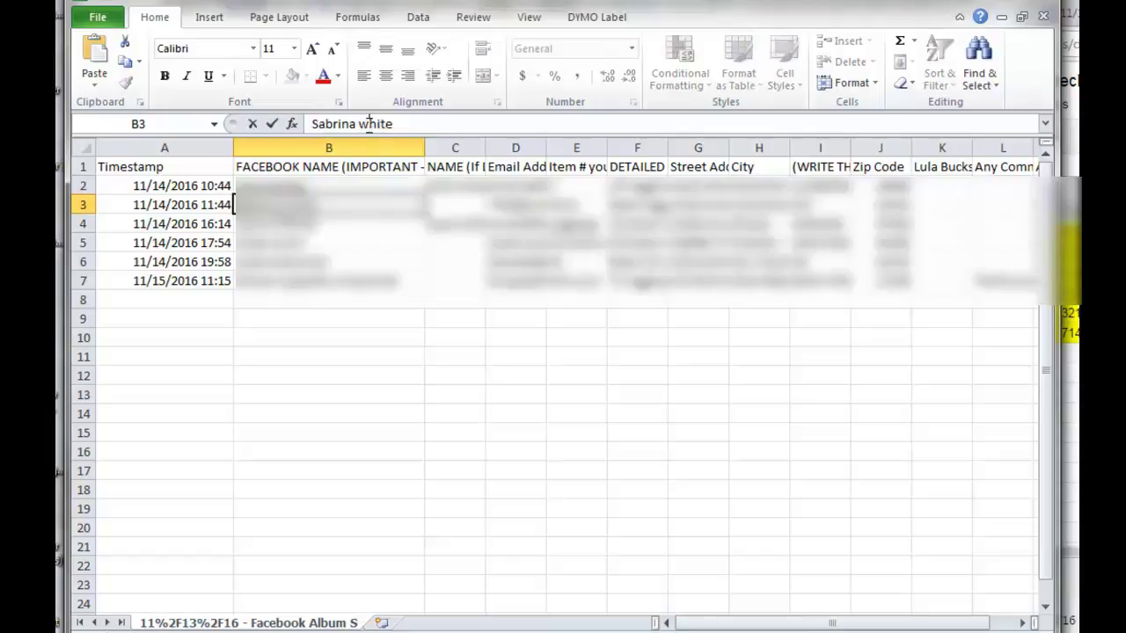
key(BackSpace)
text(W)
- Delete rows 6 and 7 from the order list
click(81, 262)
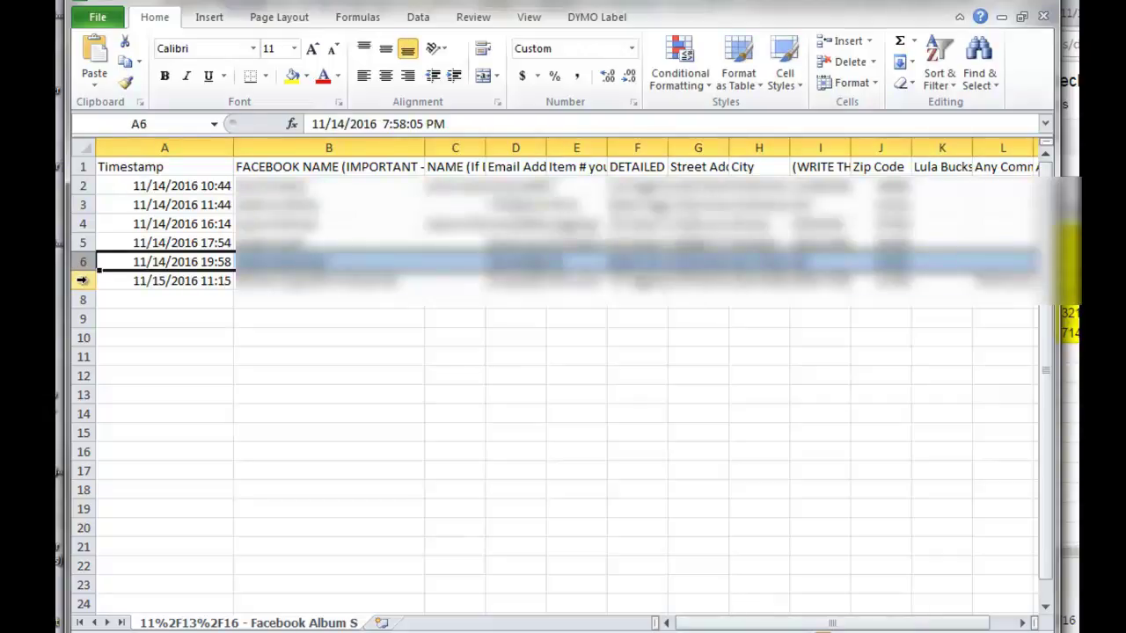
ctrl+click(81, 280)
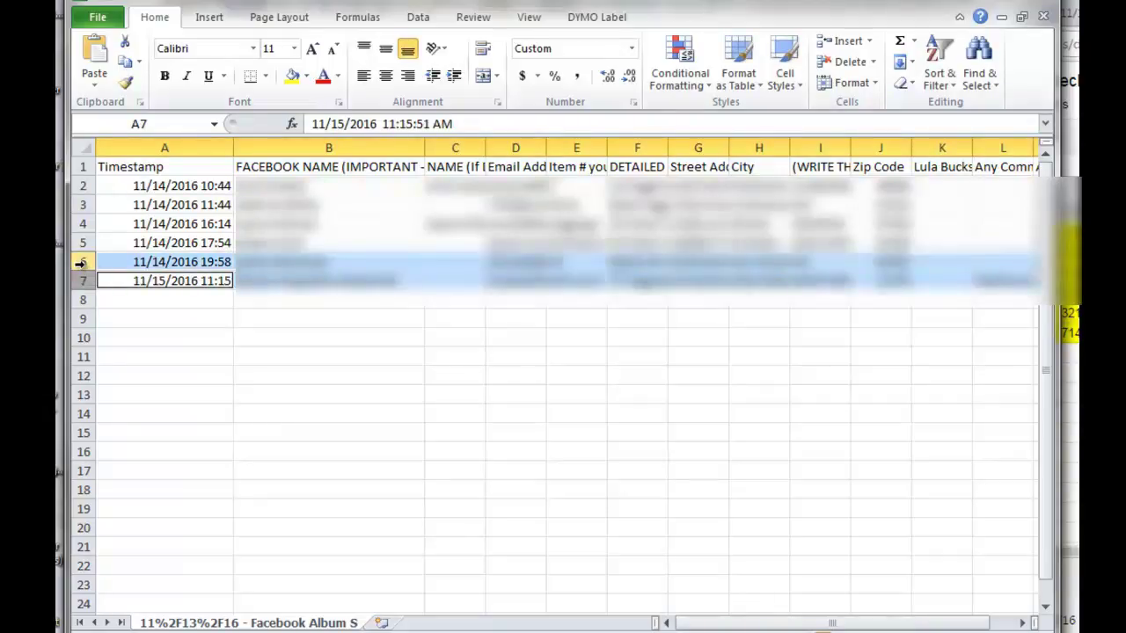
right_click(85, 268)
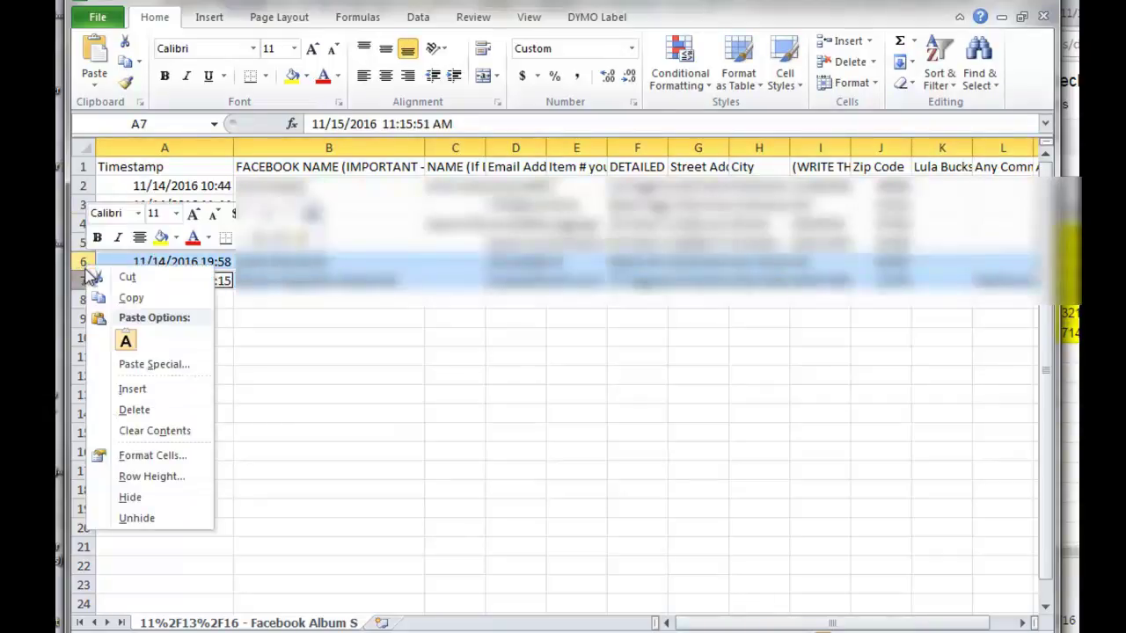
click(137, 410)
click(328, 356)
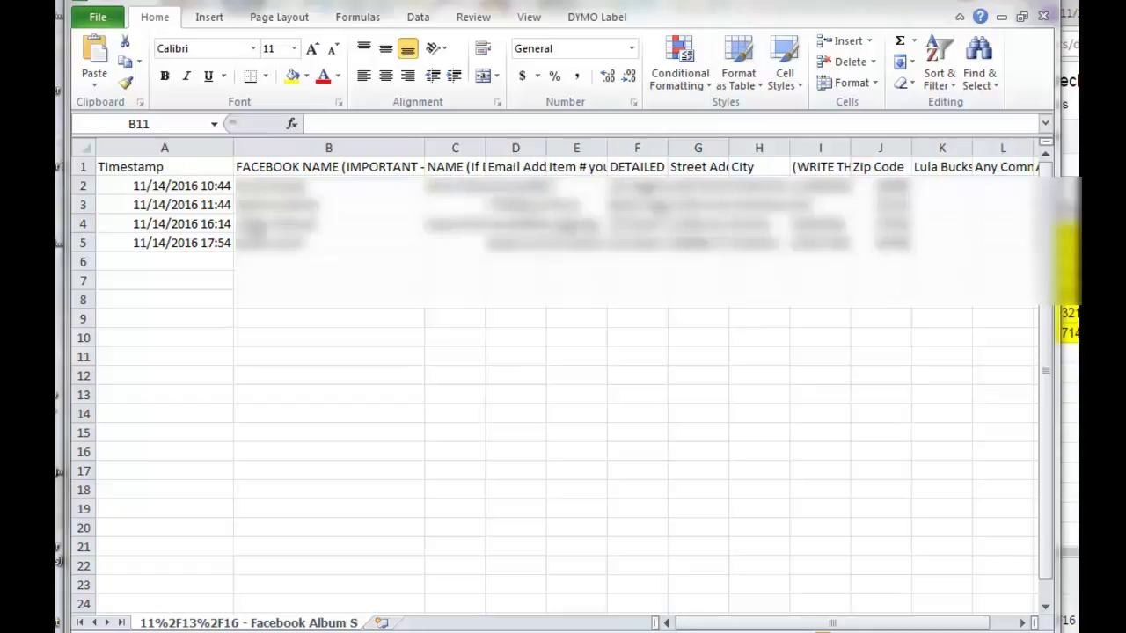
- Save the workbook keeping the CSV format, and close it without saving again
click(98, 18)
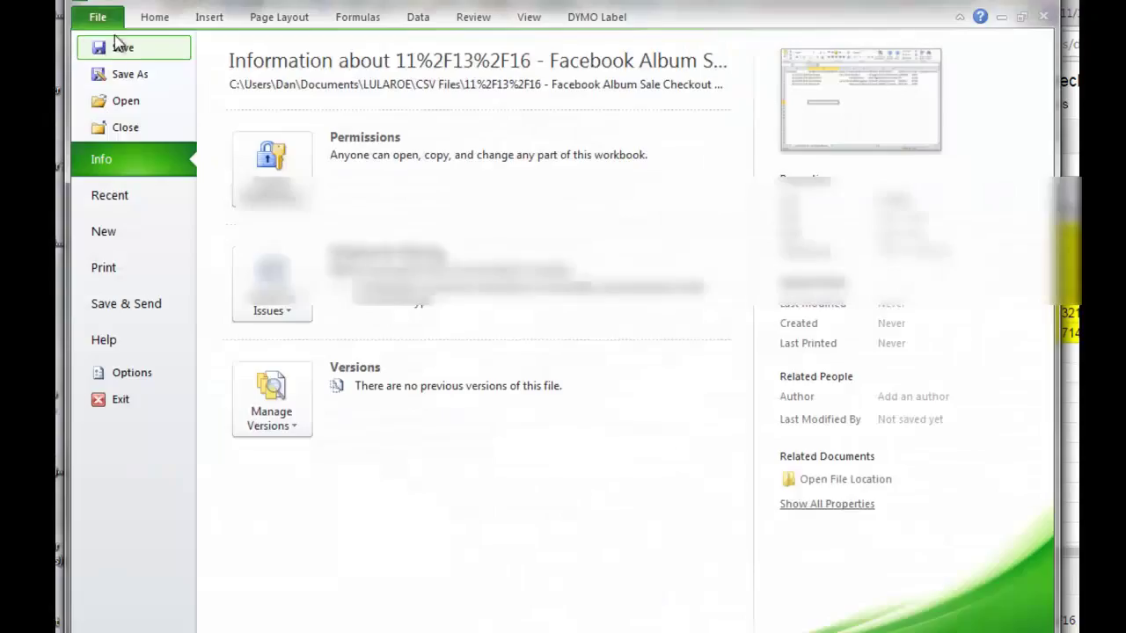
click(122, 45)
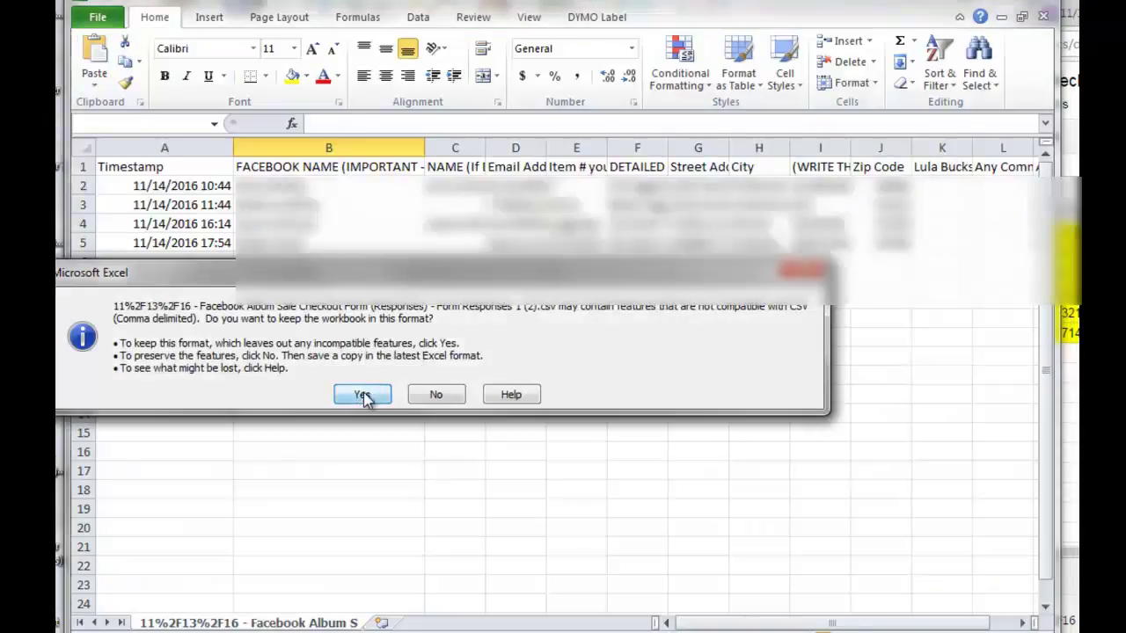
click(365, 396)
click(1031, 4)
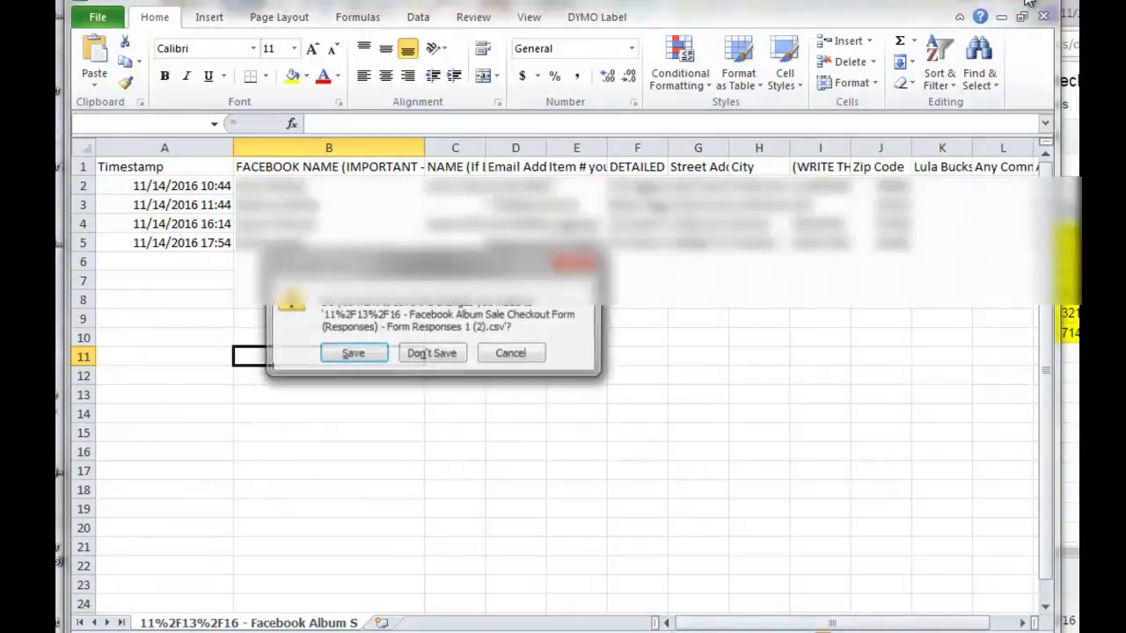
click(450, 353)
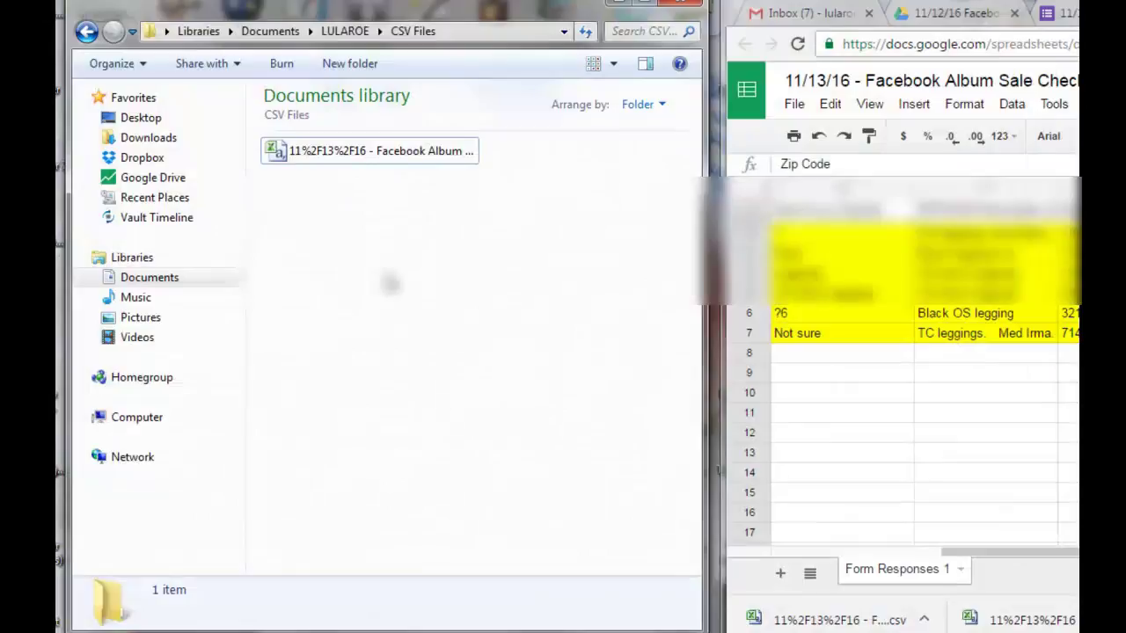
- Reopen the saved CSV file to check the remaining orders, and close it without saving
double_click(359, 155)
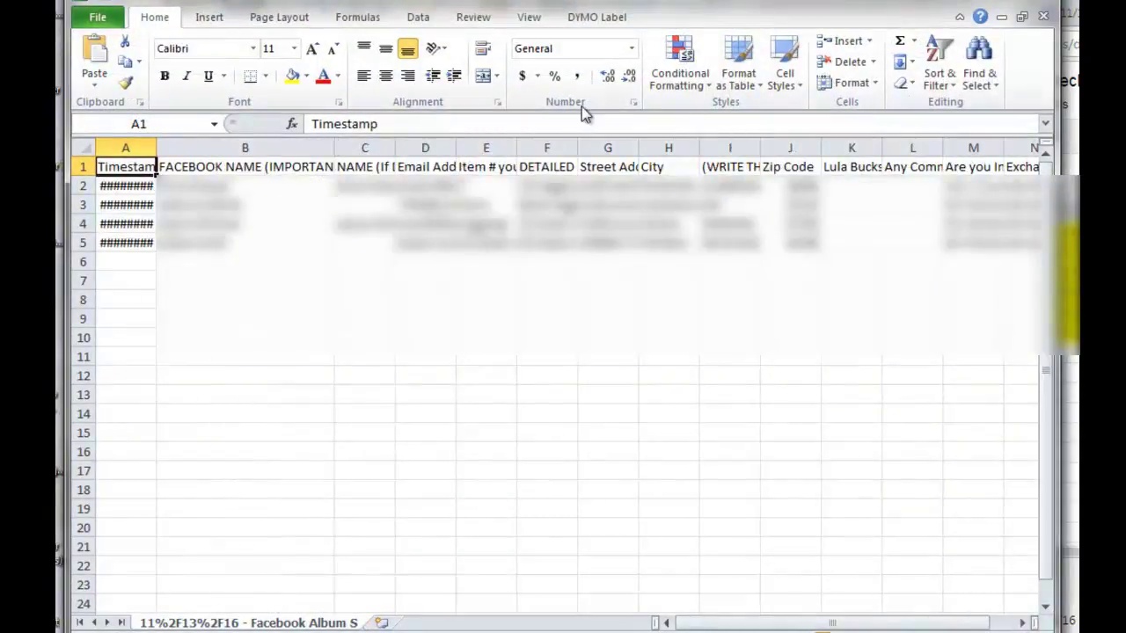
click(1042, 16)
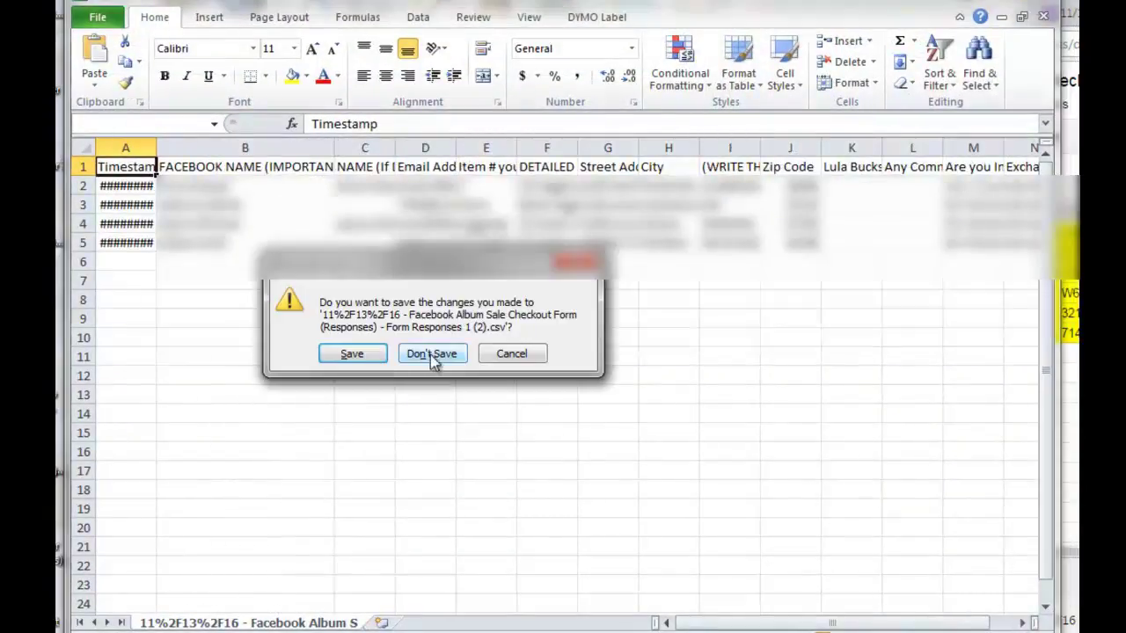
click(431, 354)
- Move the browser window back over the desktop and switch to the ShippingEasy orders page
drag(989, 13, 293, 2)
drag(293, 2, 312, 2)
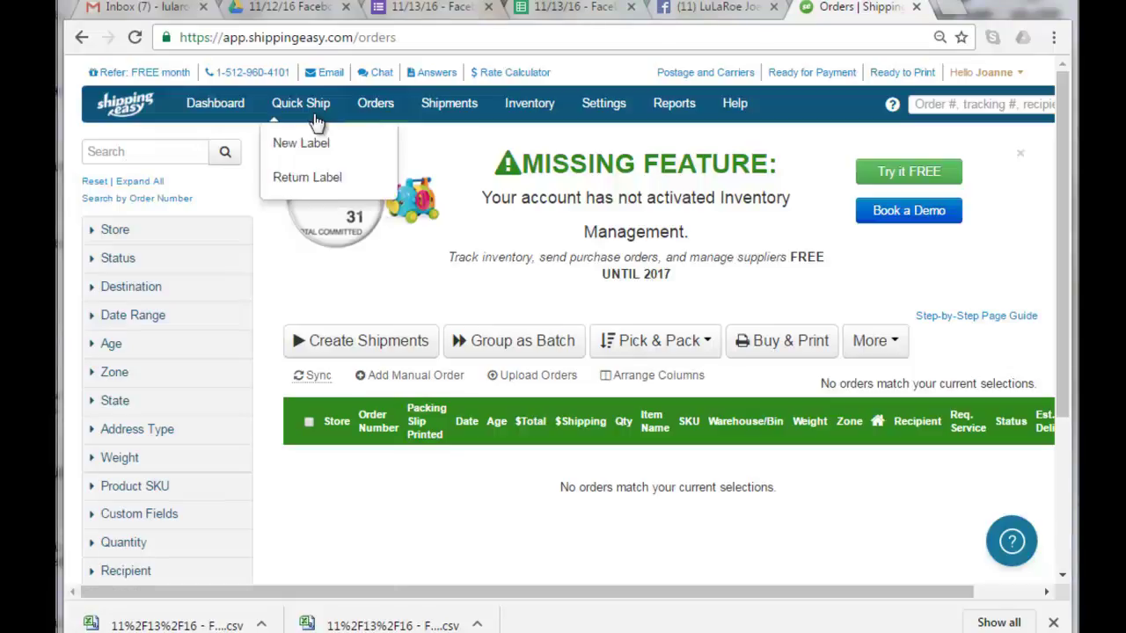
- Upload the 11%2F13%2F16 Facebook Album CSV from the CSV Files folder as an order upload
click(533, 376)
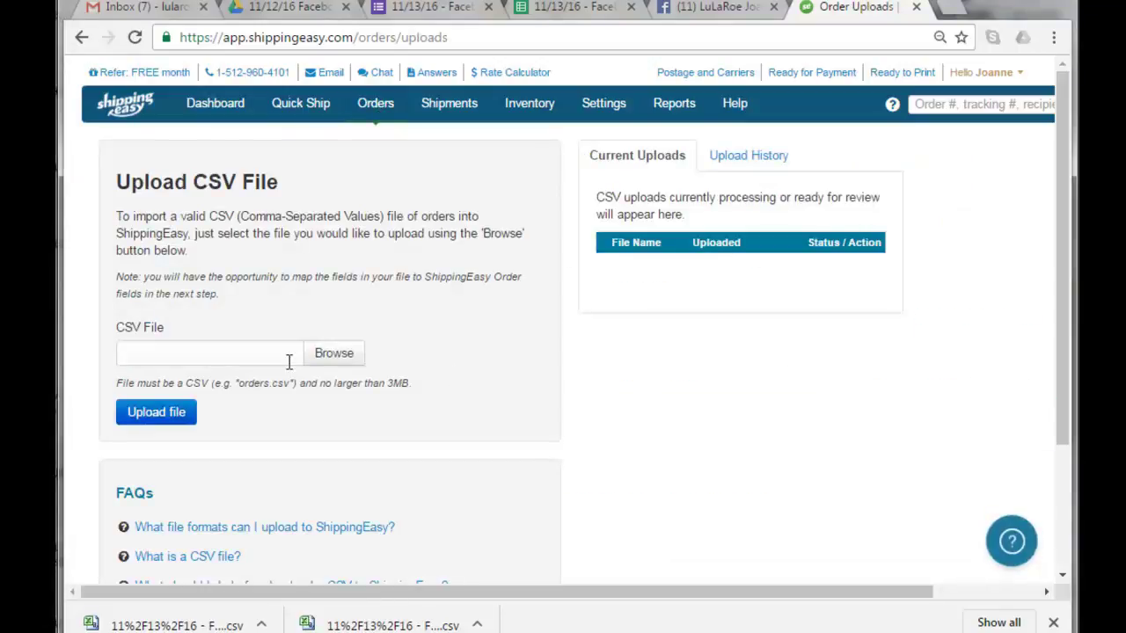
click(335, 355)
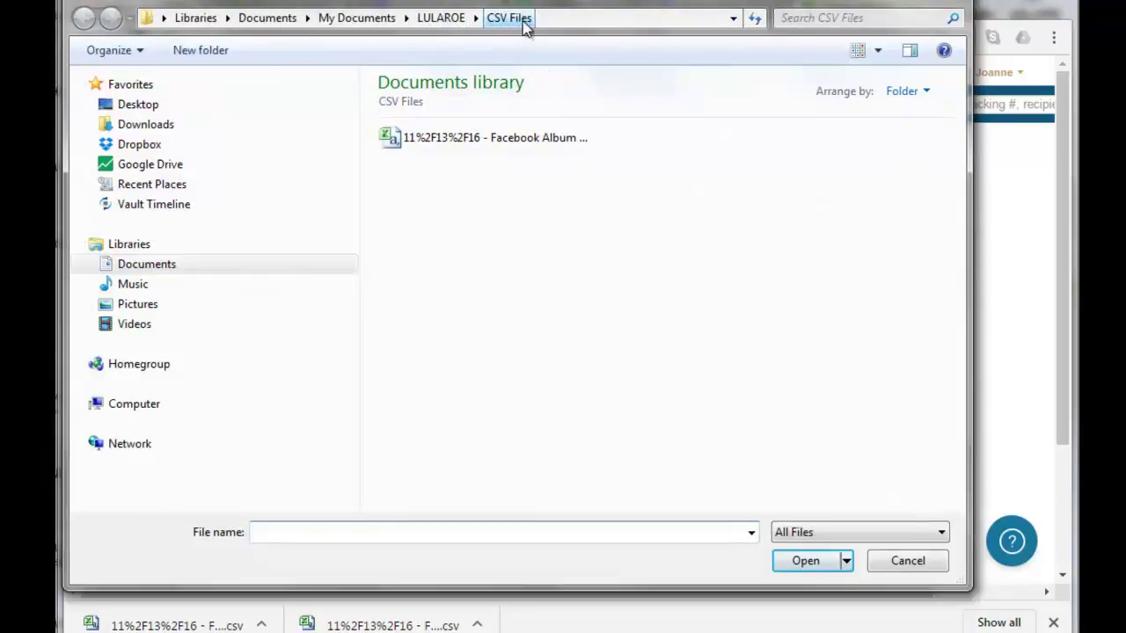
double_click(489, 138)
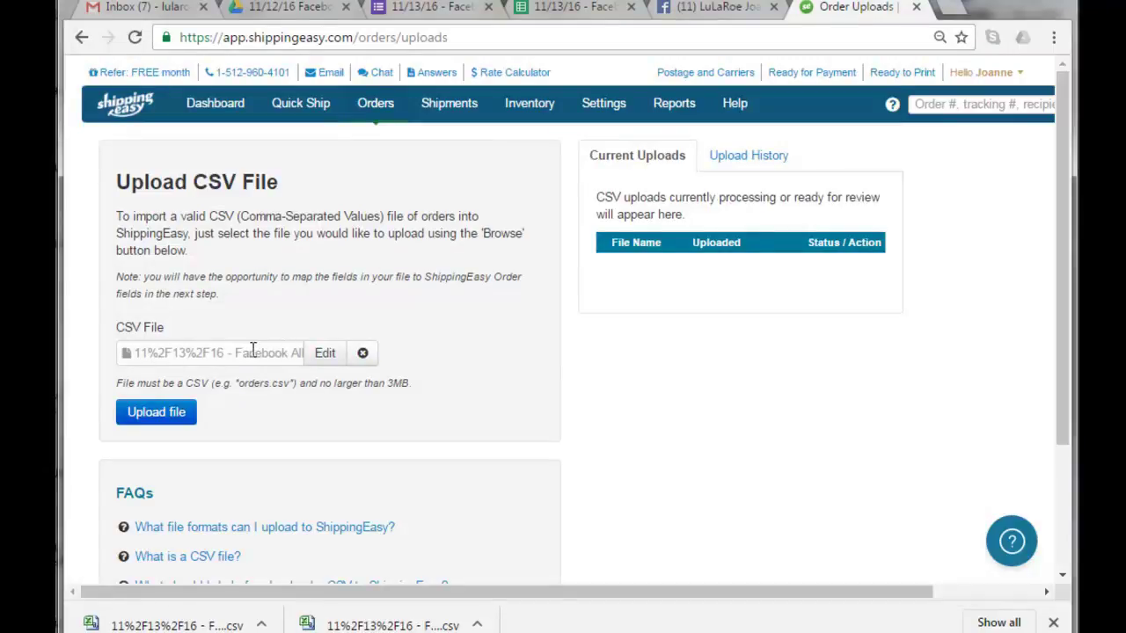
click(160, 417)
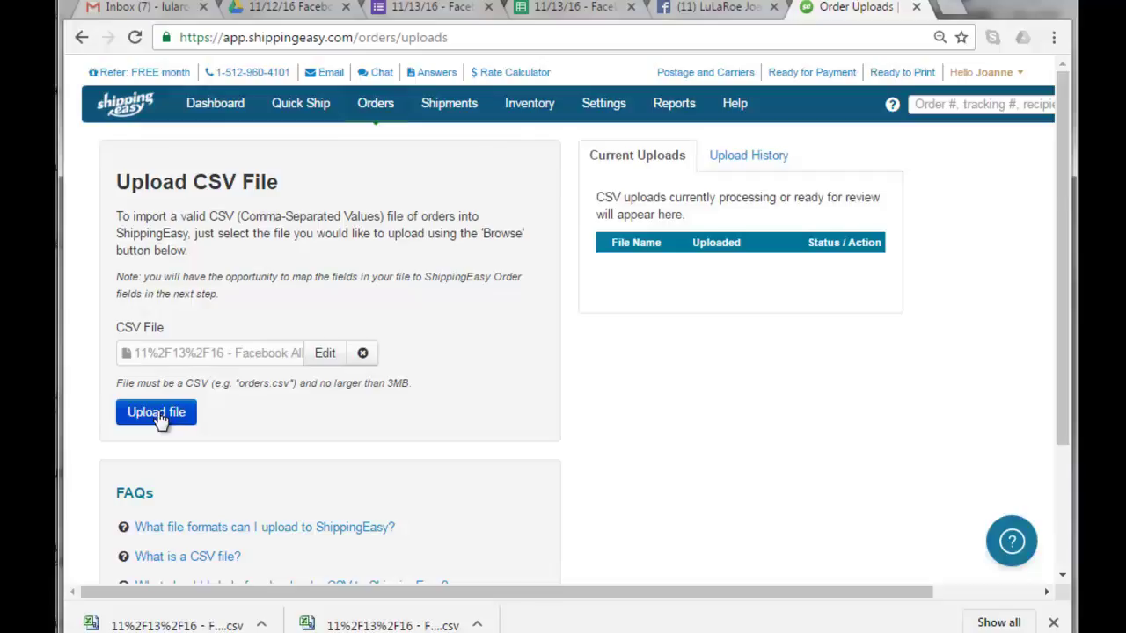
click(159, 415)
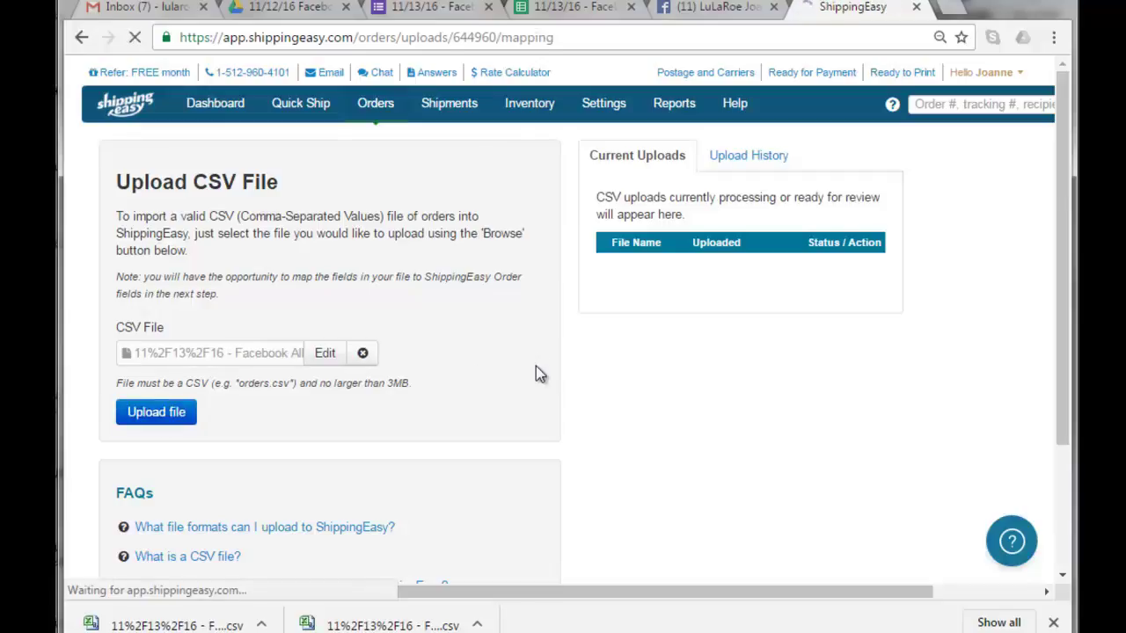
- Check which saved mappings are available for the order import without applying one
scroll(743, 378, down, 2)
click(1062, 69)
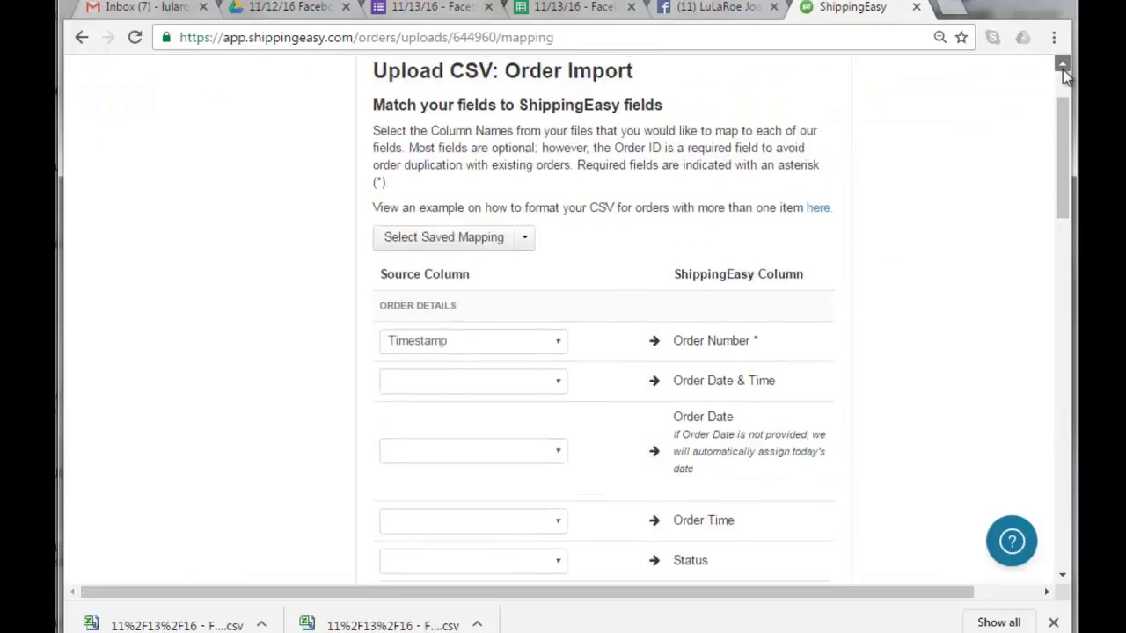
click(1063, 70)
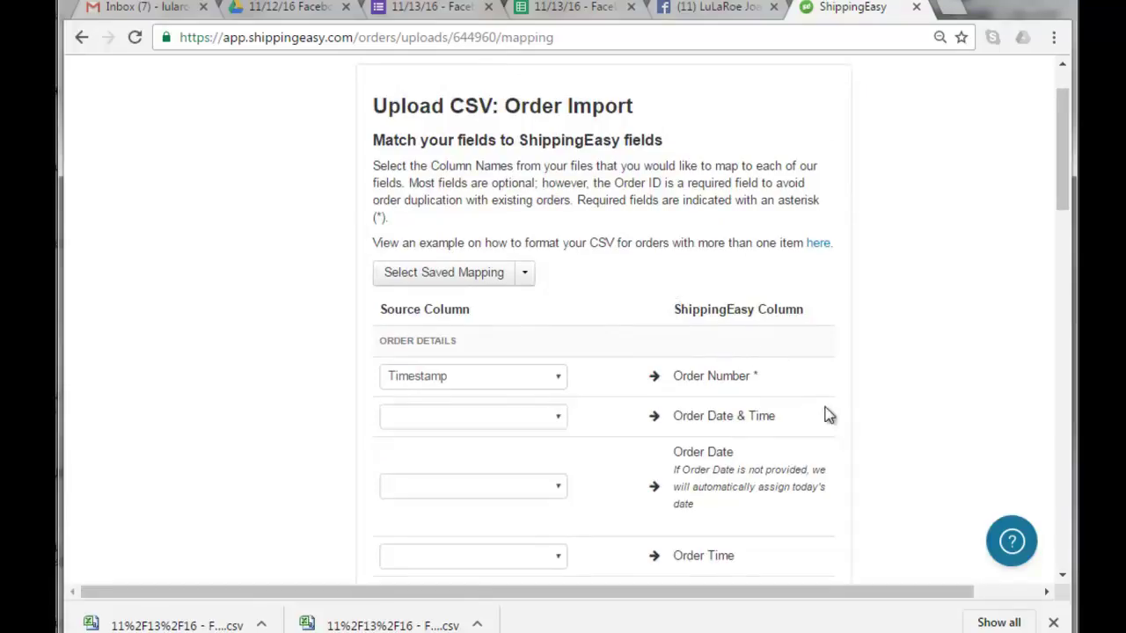
click(525, 275)
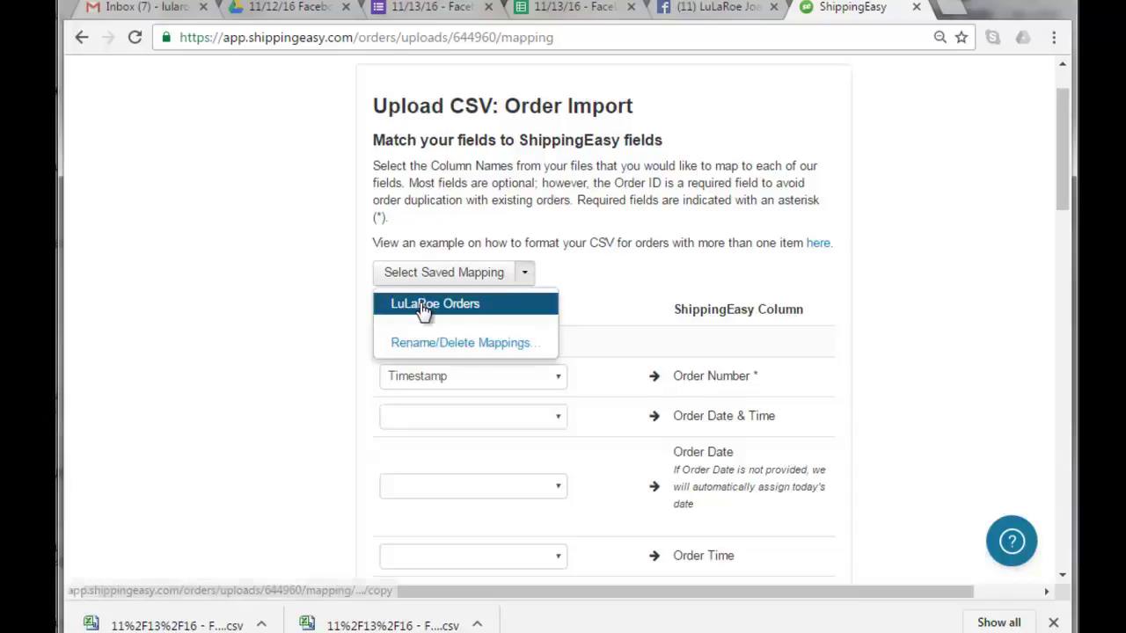
click(909, 139)
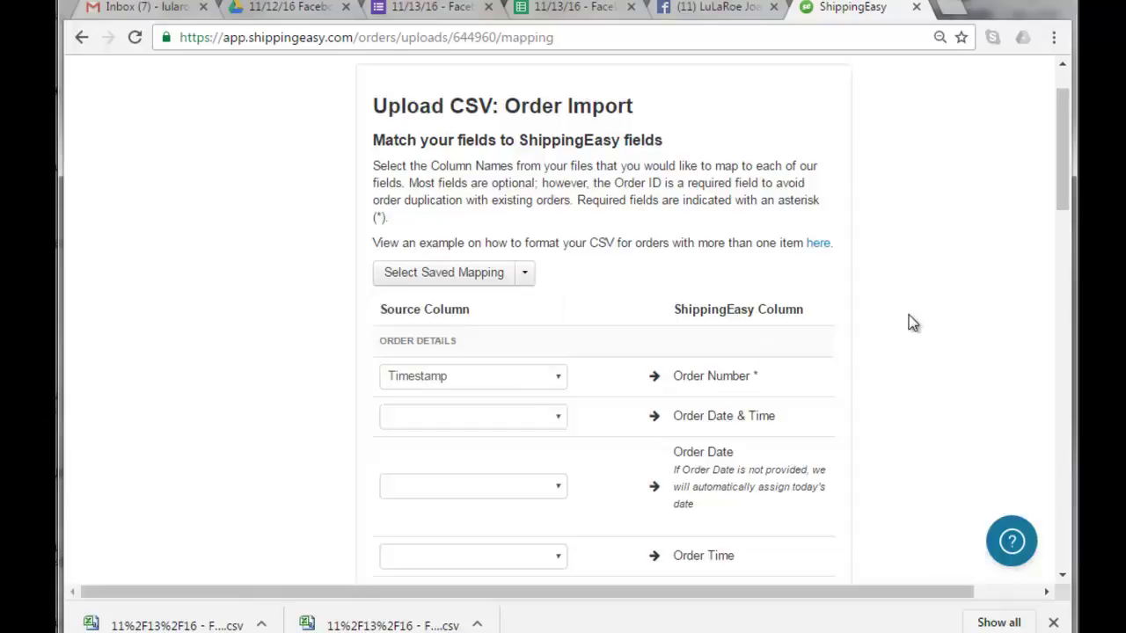
- Map the source column with the DETAILED Description of what is being purchased to Item Name
click(1058, 576)
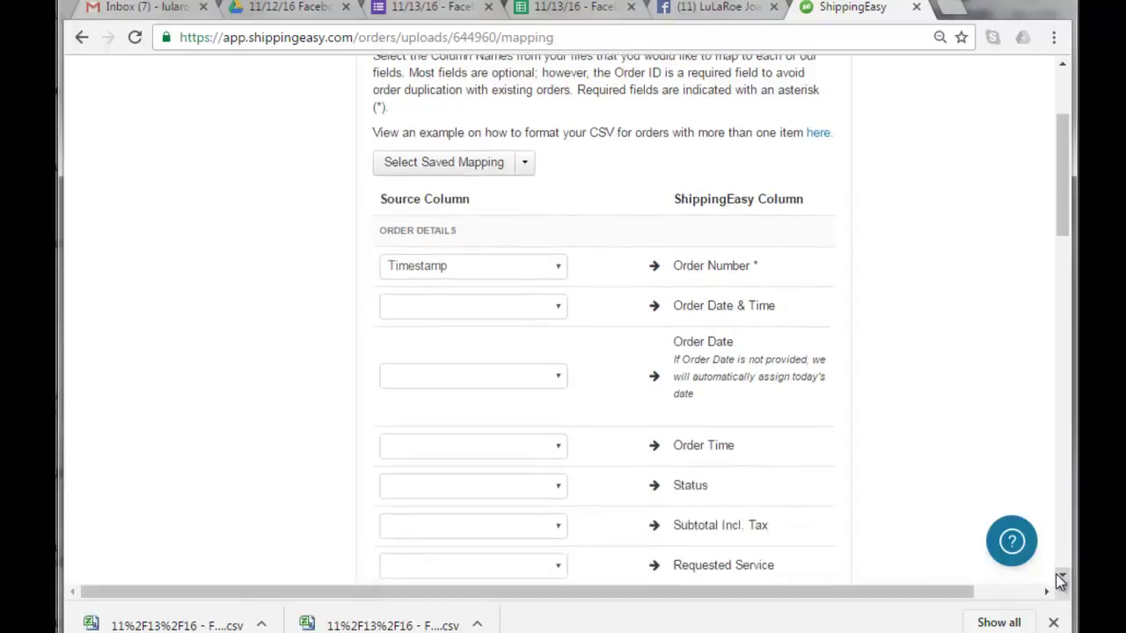
click(1058, 576)
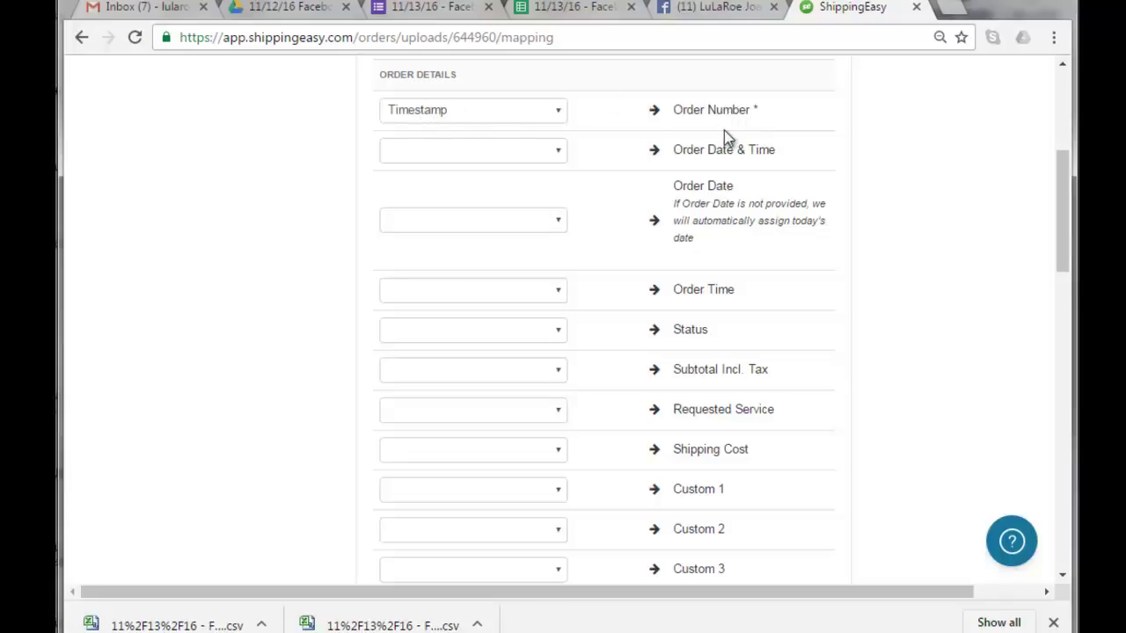
click(1063, 579)
drag(1061, 579, 1062, 579)
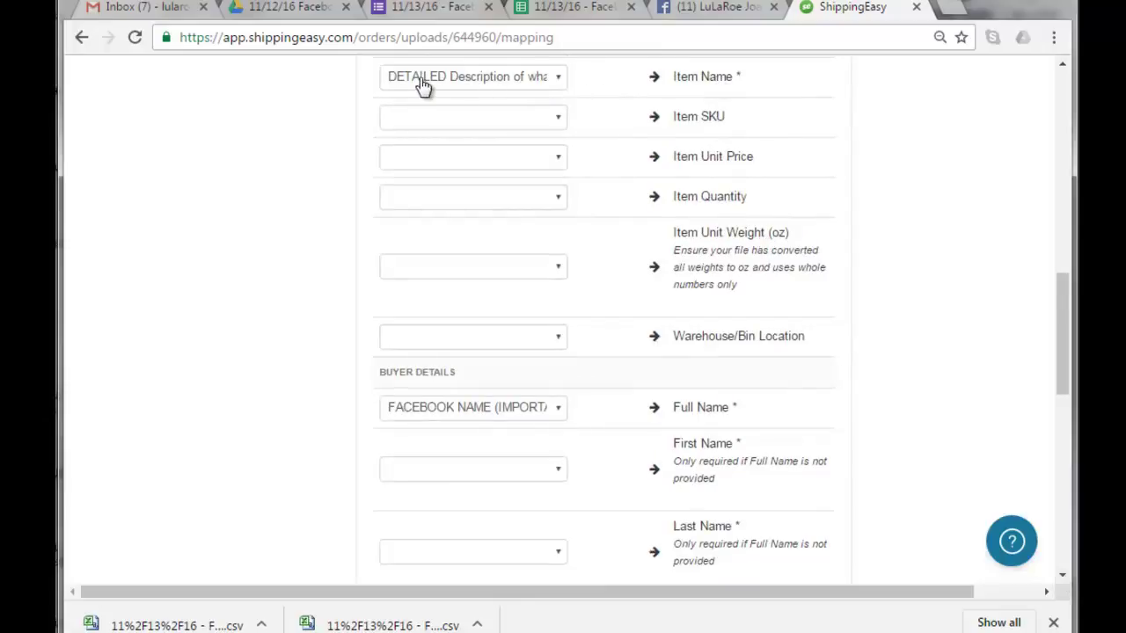
click(559, 82)
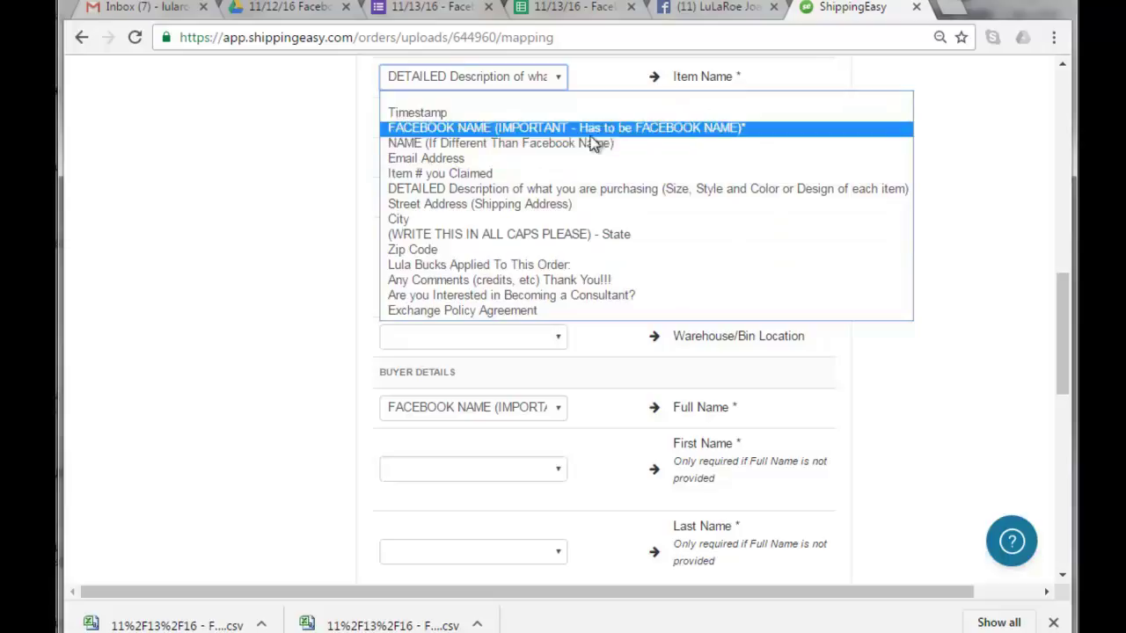
click(506, 192)
- Review the buyer detail mappings down to the email field and continue the import with USPS validation kept on
click(1063, 576)
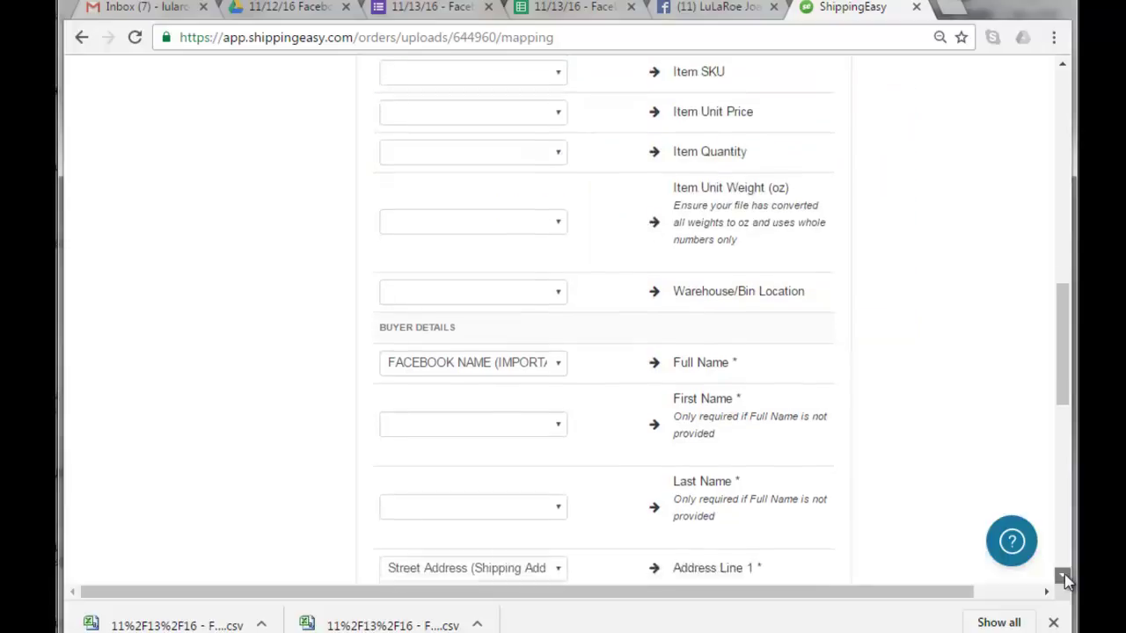
click(1062, 576)
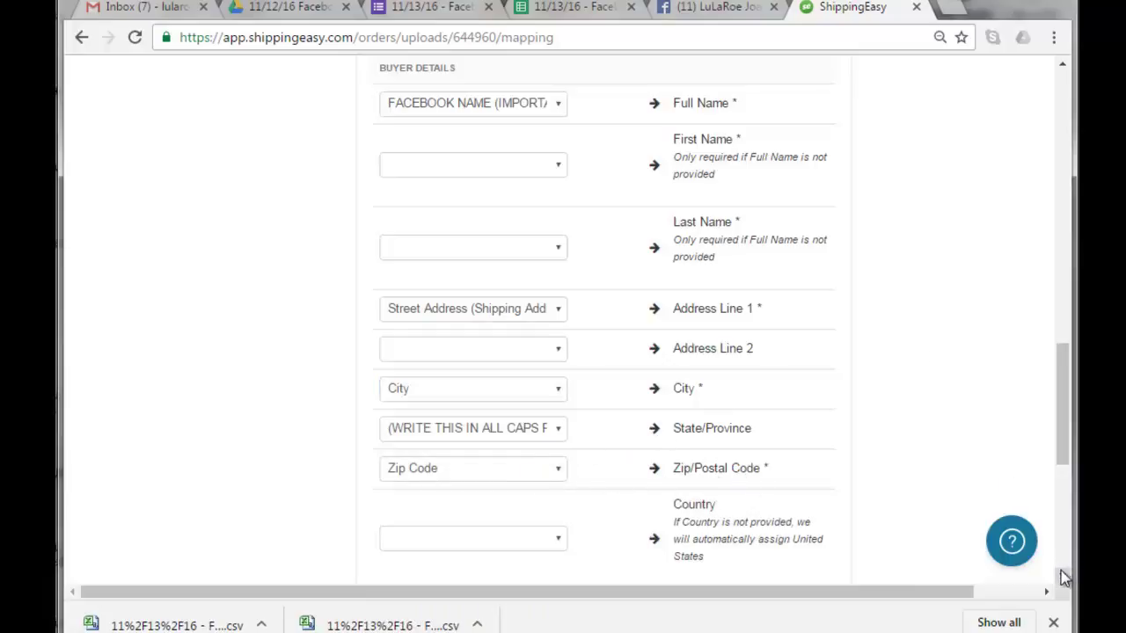
scroll(1064, 577, down, 5)
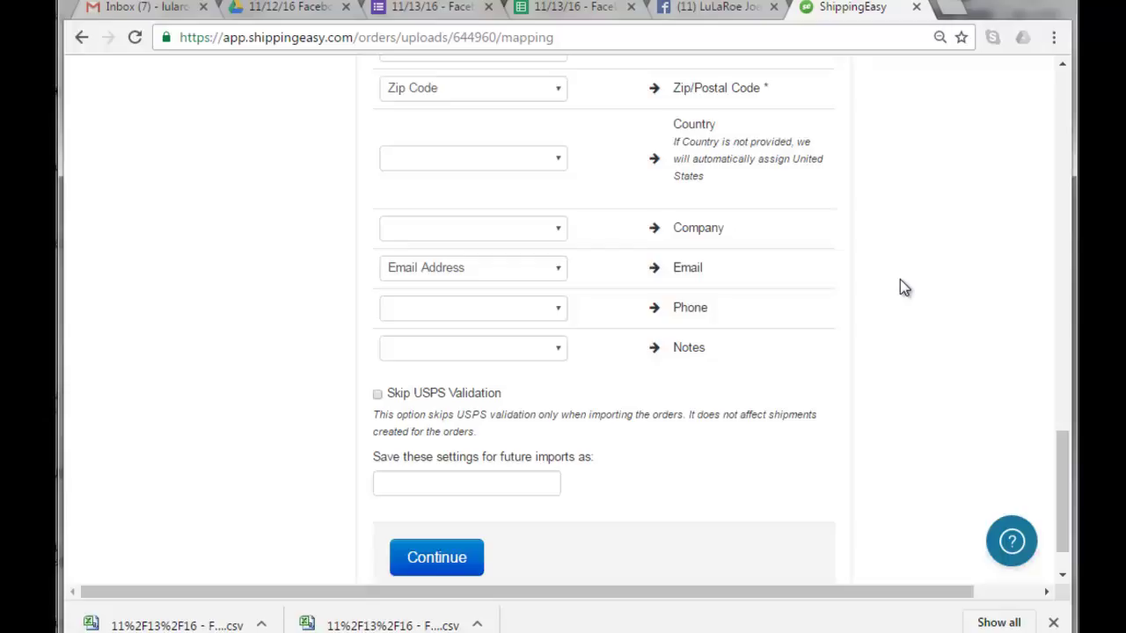
scroll(900, 279, down, 1)
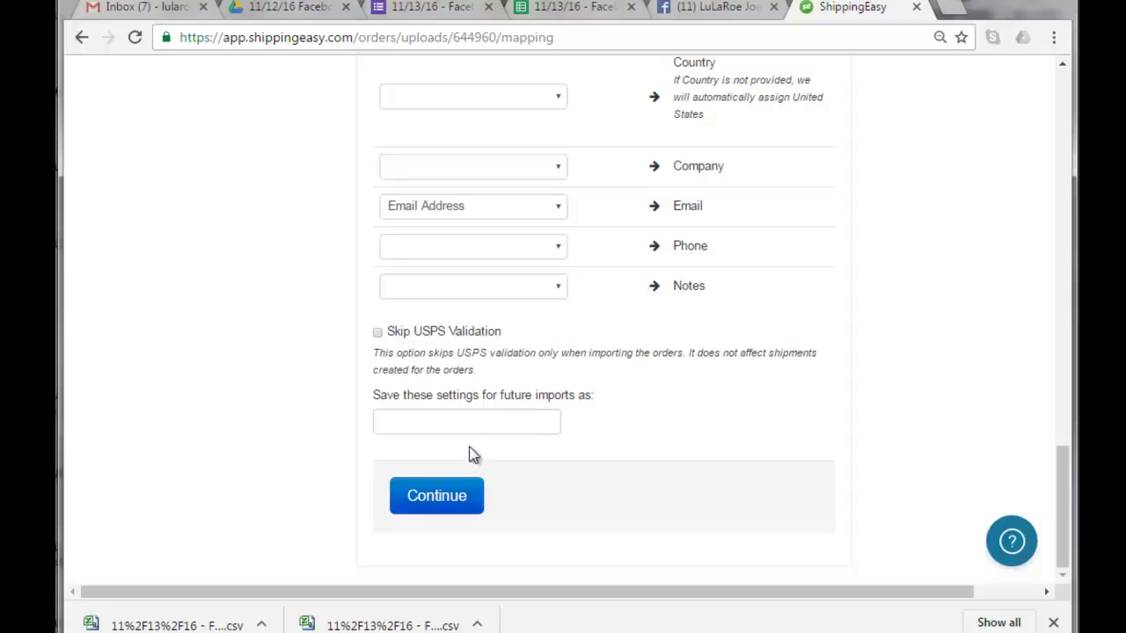
click(437, 496)
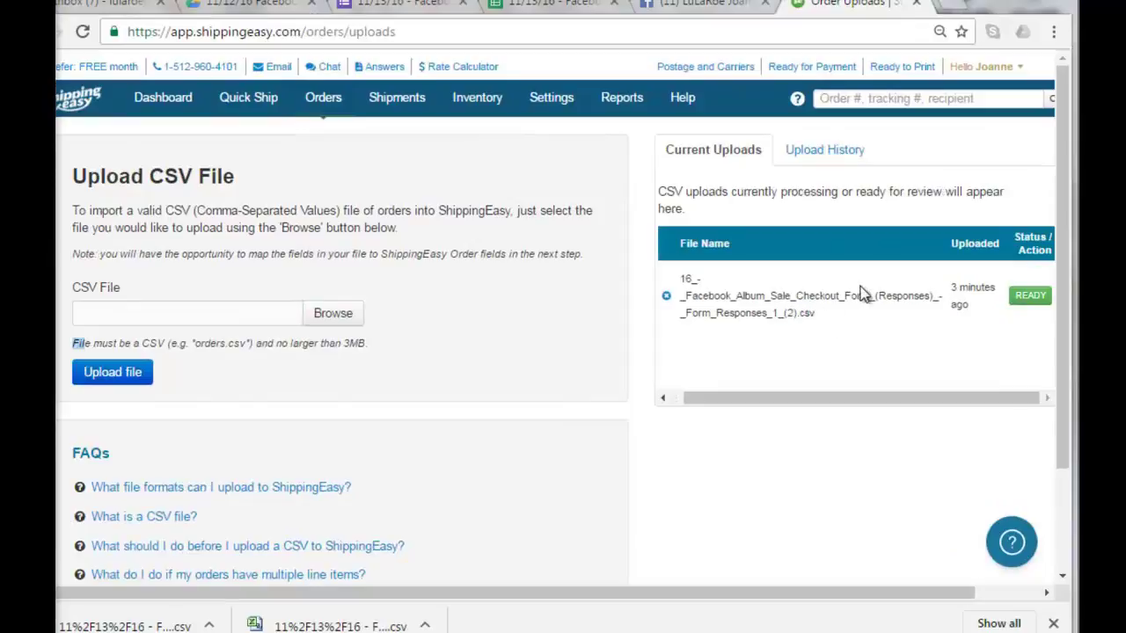
- Open the processed upload for review and look up the first order's flagged address on Google
click(1030, 295)
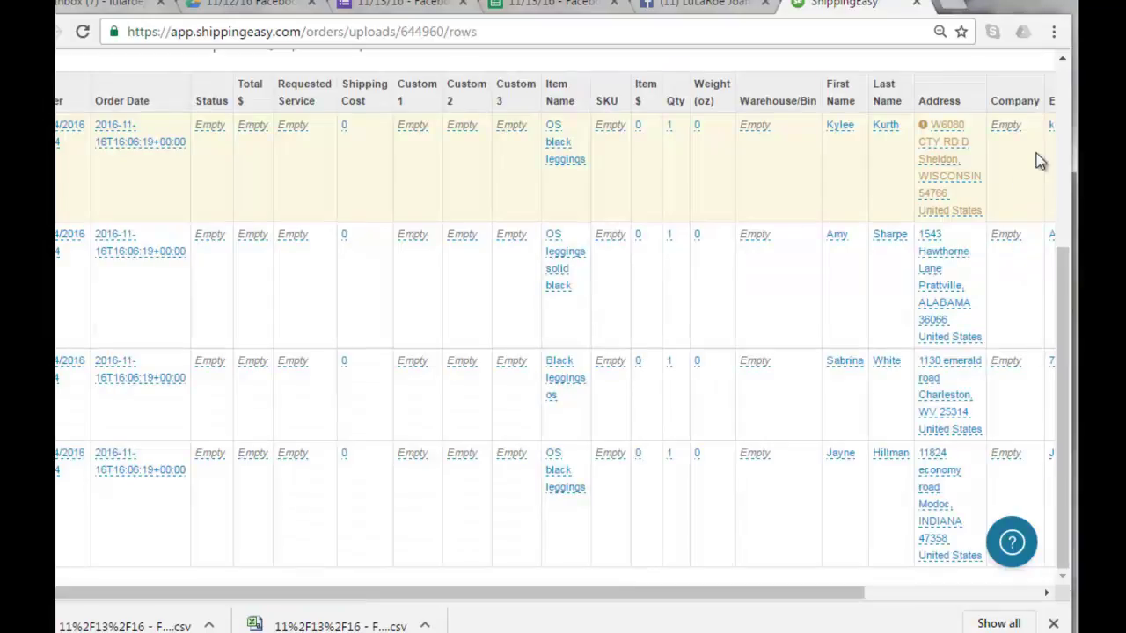
scroll(1059, 128, up, 2)
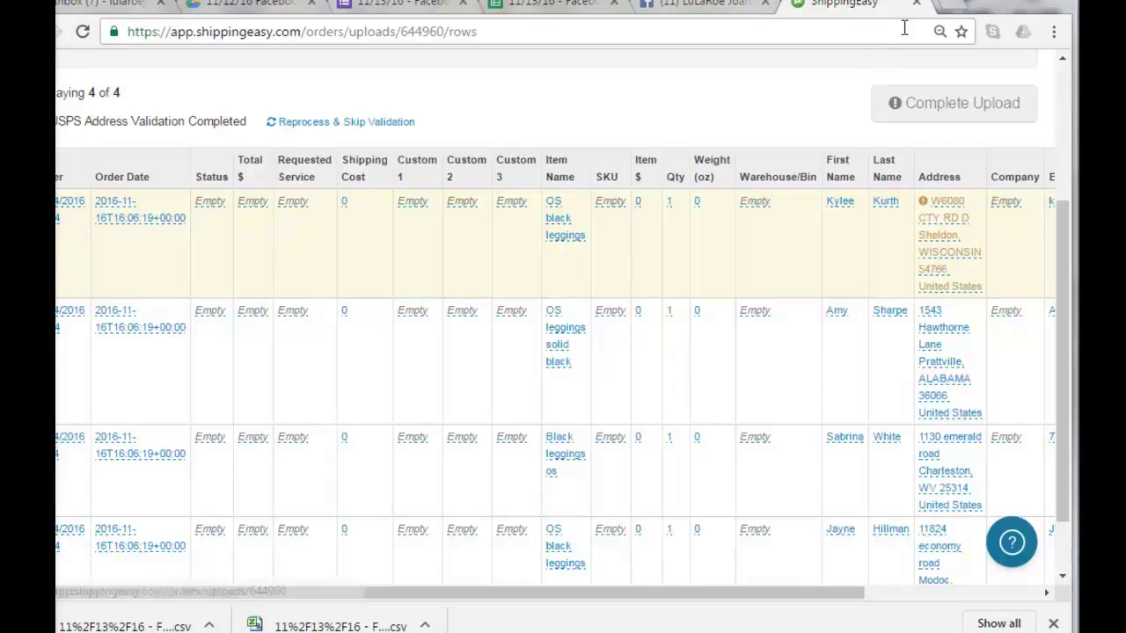
click(956, 9)
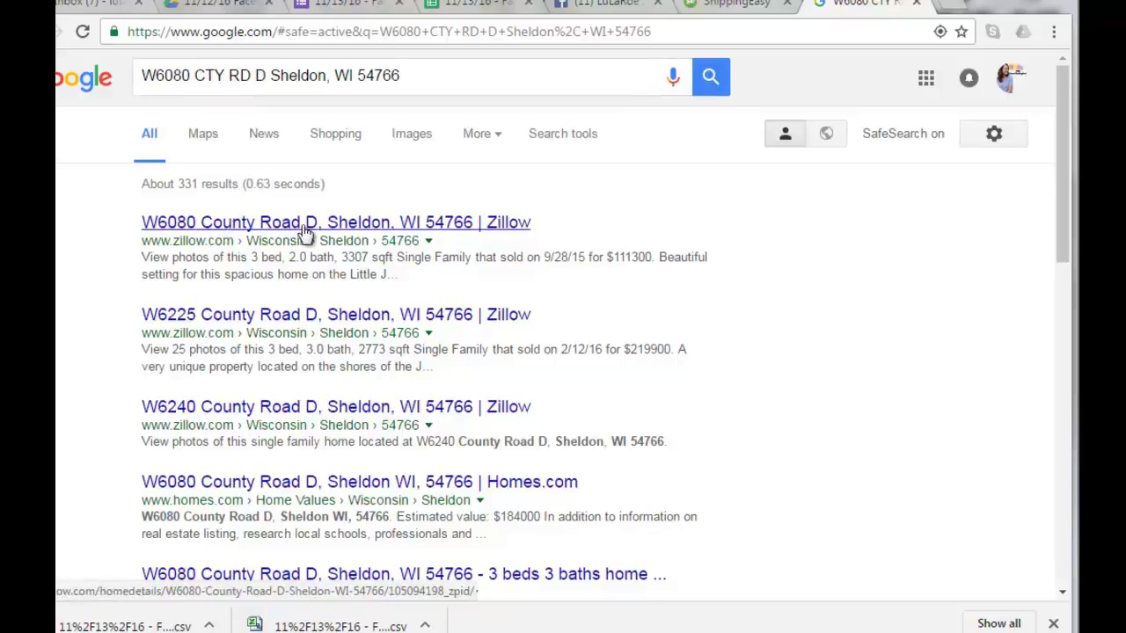
- Correct the flagged order's street address in ShippingEasy by spelling out the abbreviated county road name, and save it
click(711, 7)
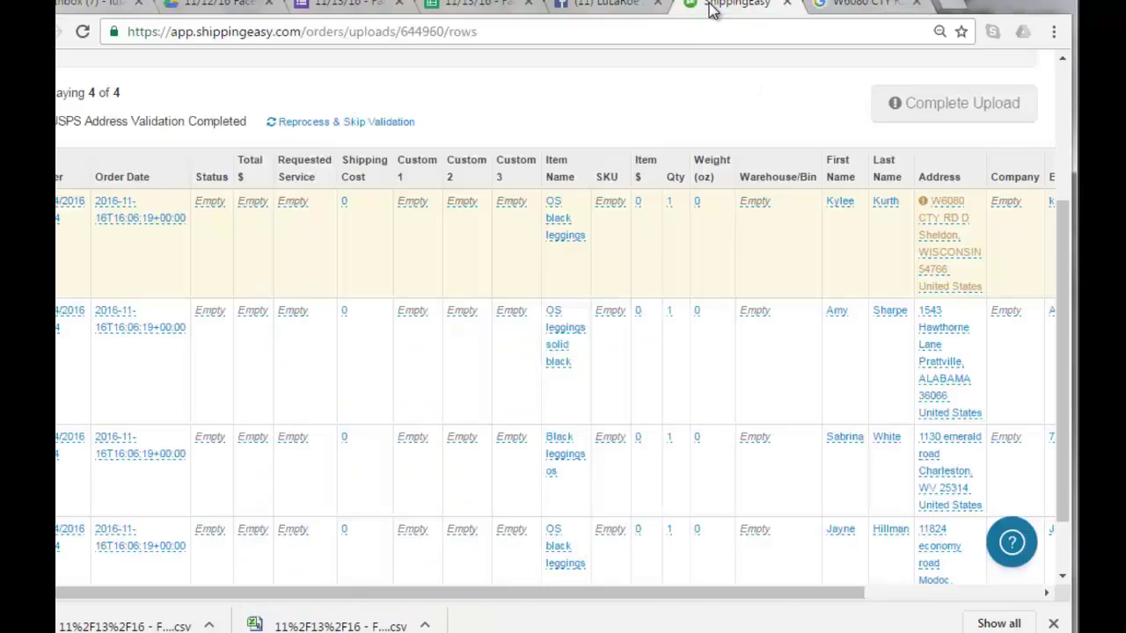
click(941, 230)
key(BackSpace)
key(BackSpace)
key(BackSpace)
key(BackSpace)
key(BackSpace)
key(BackSpace)
key(BackSpace)
key(BackSpace)
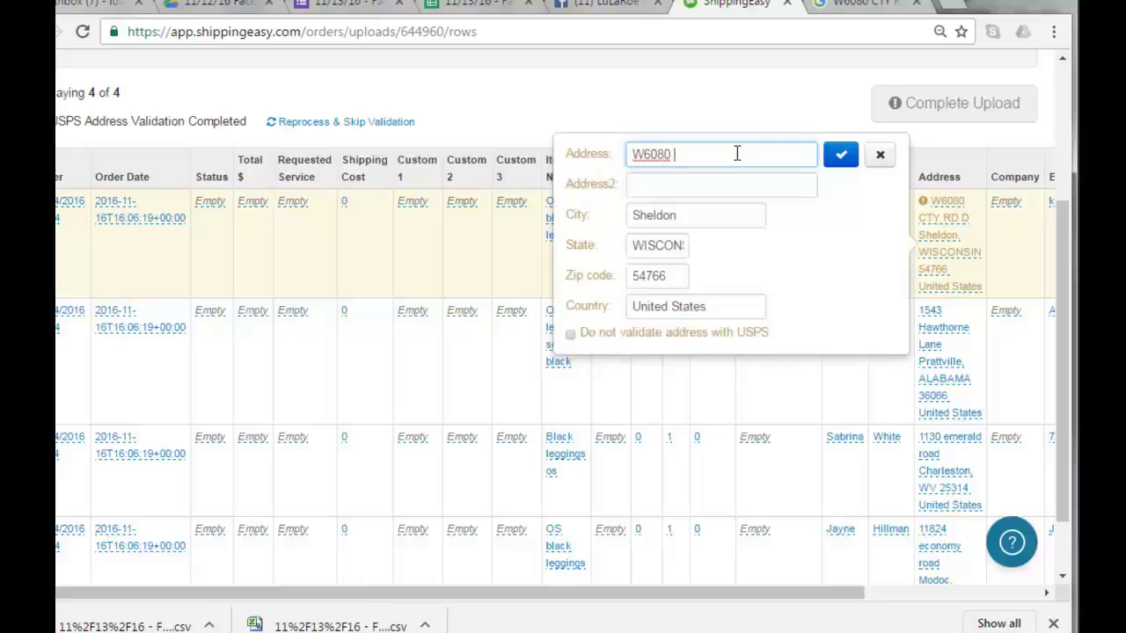
text(County Road D)
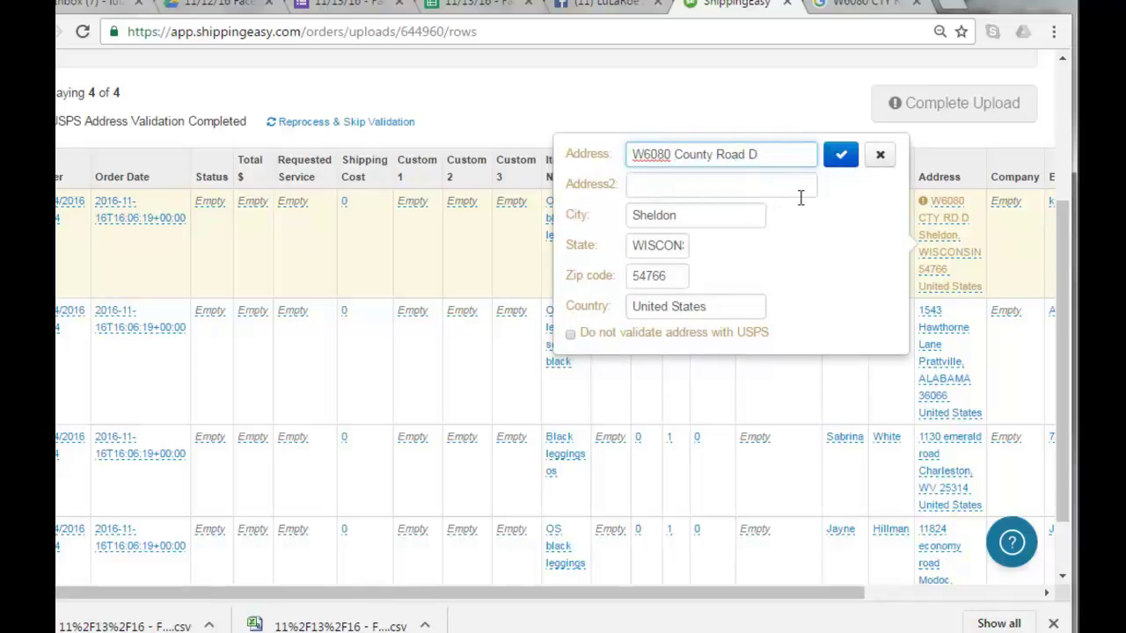
click(841, 157)
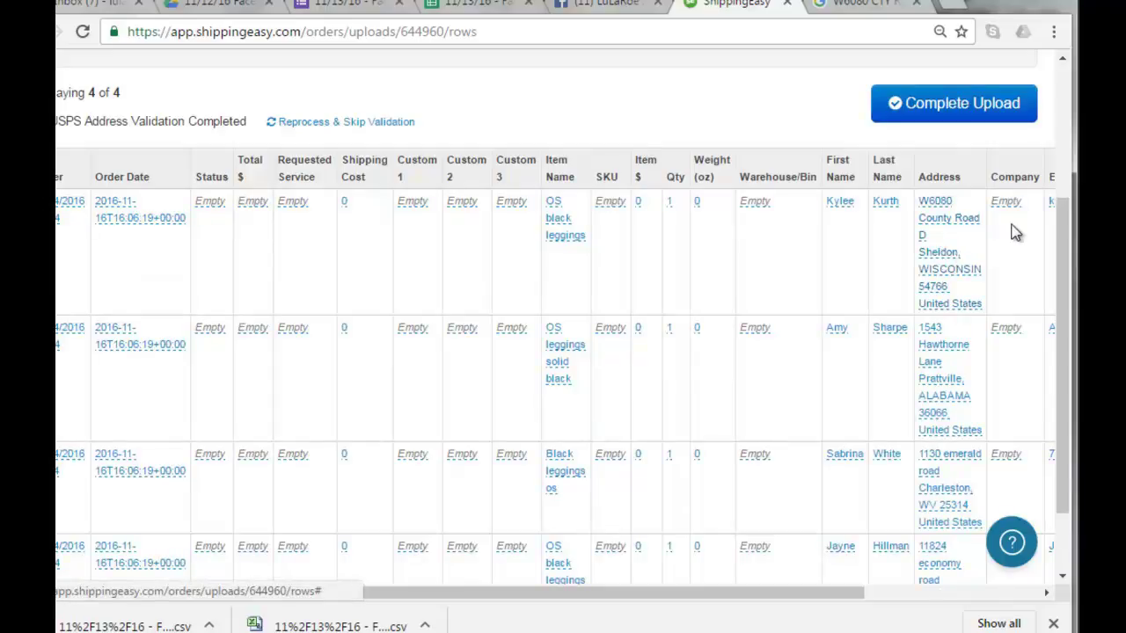
- Complete the order upload and refresh the orders page to view the imported orders
drag(1063, 216, 1074, 185)
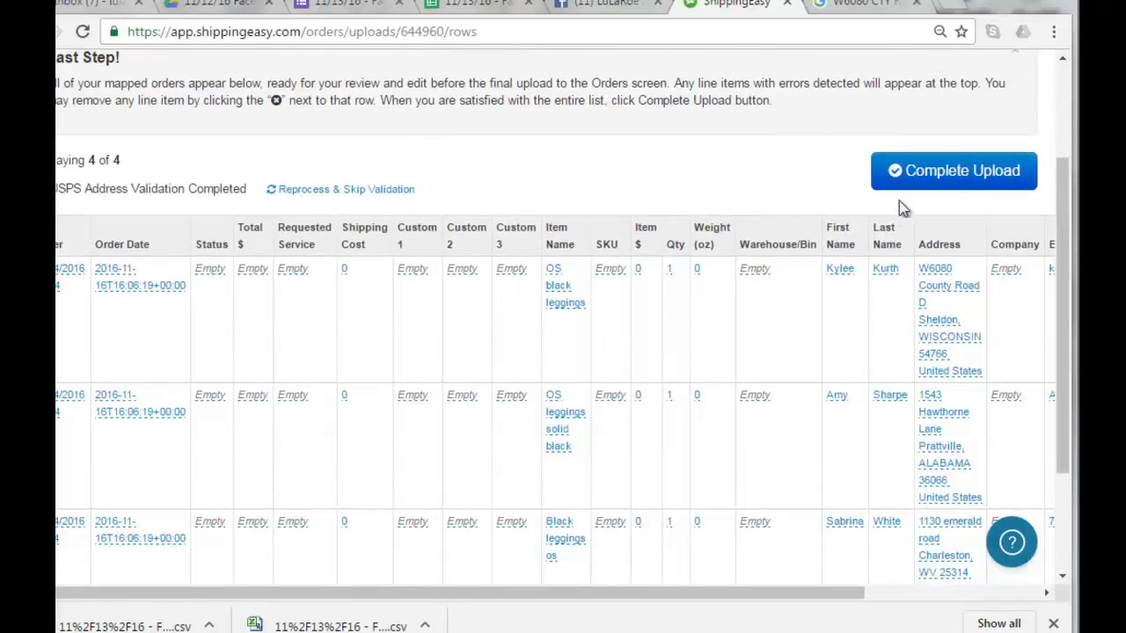
click(953, 178)
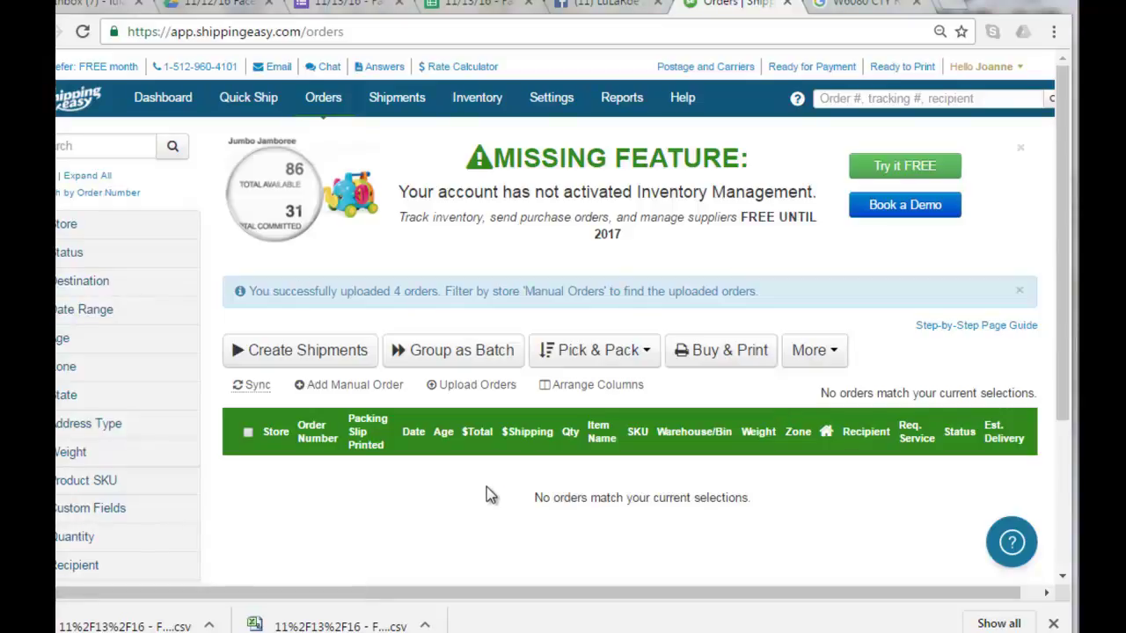
click(83, 33)
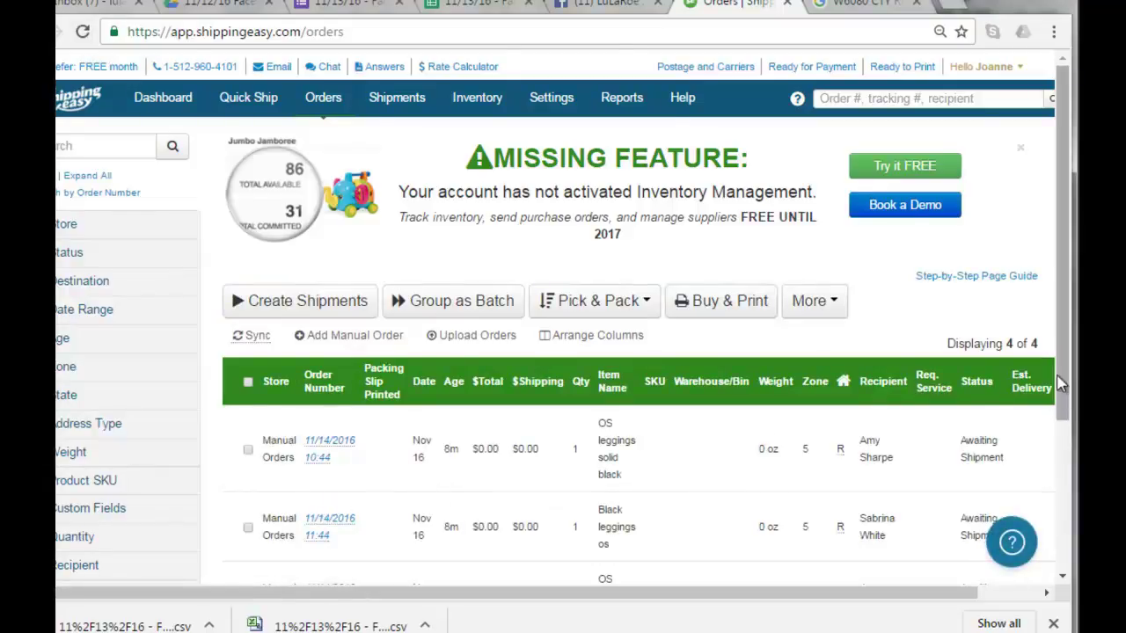
scroll(1069, 403, down, 2)
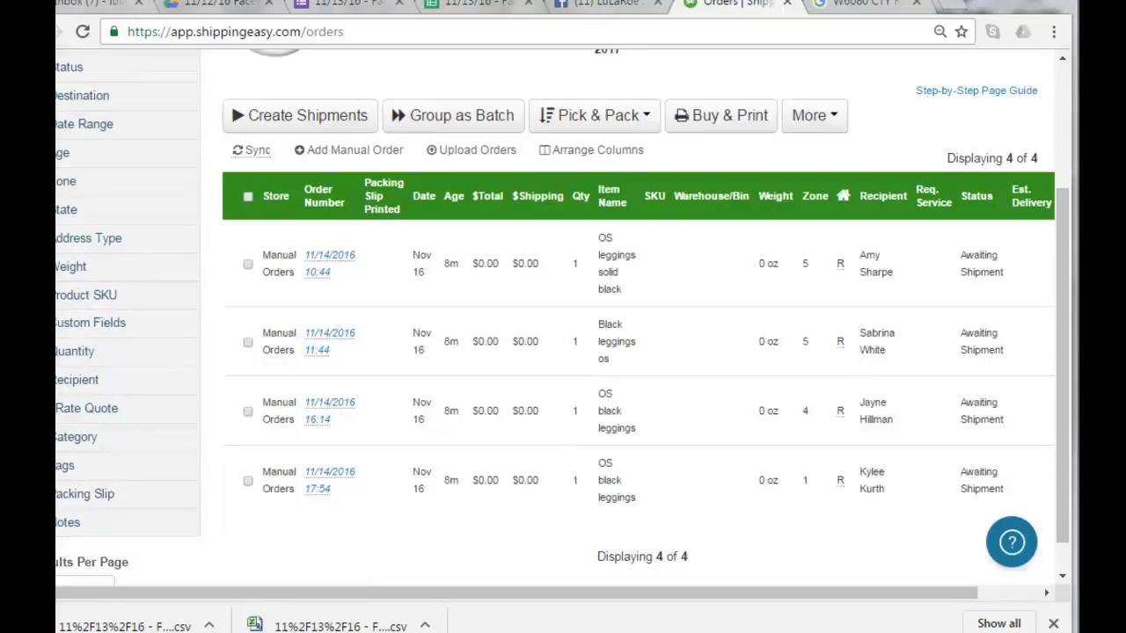
- Select all the imported orders and group them as a batch
click(249, 199)
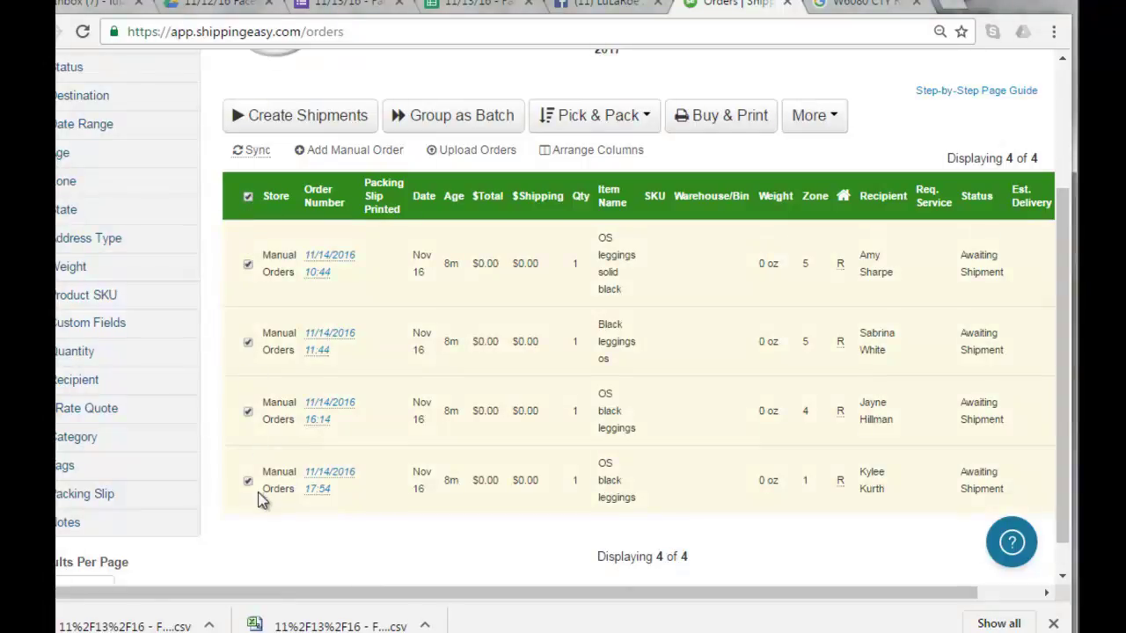
click(445, 118)
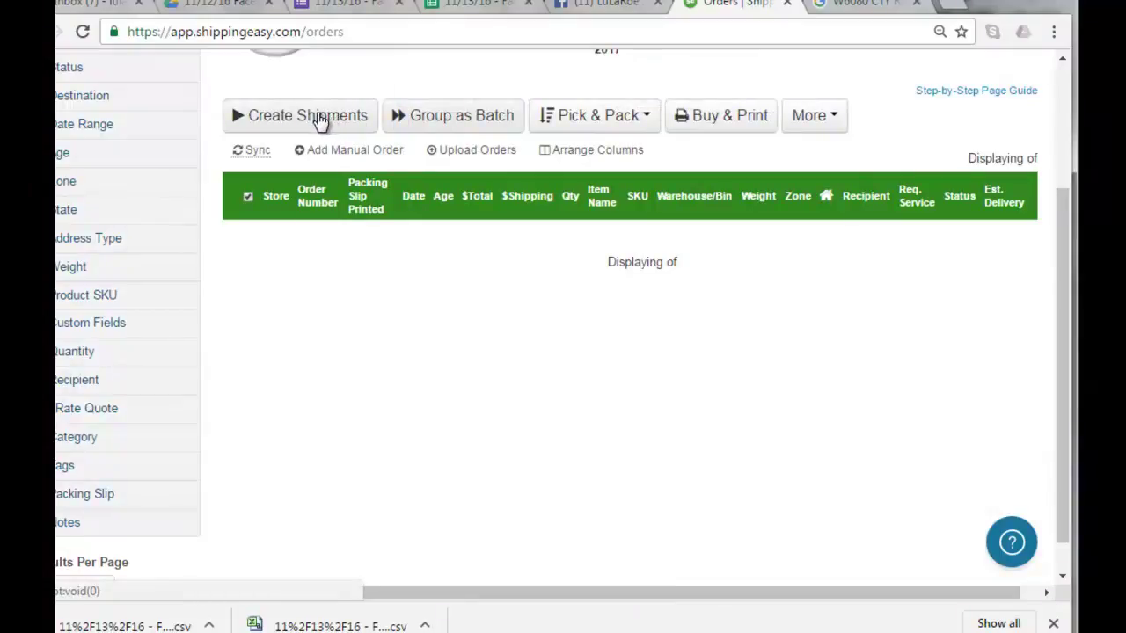
scroll(321, 121, up, 3)
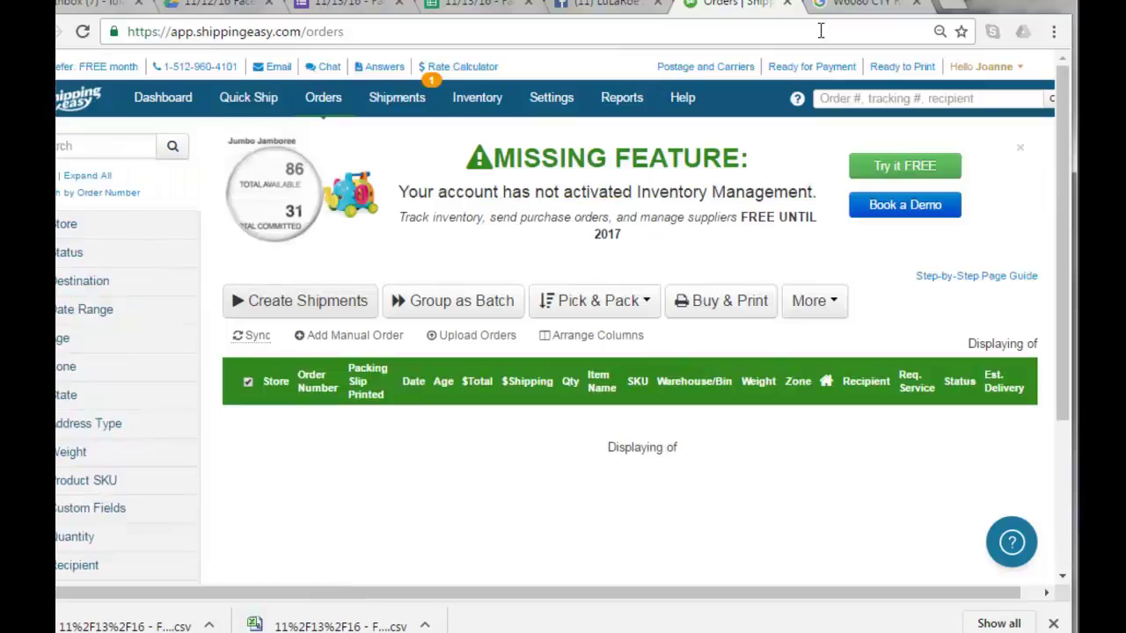
- Open the ready-to-ship batch in the shipments area and go to its carrier selections
mouse_move(405, 103)
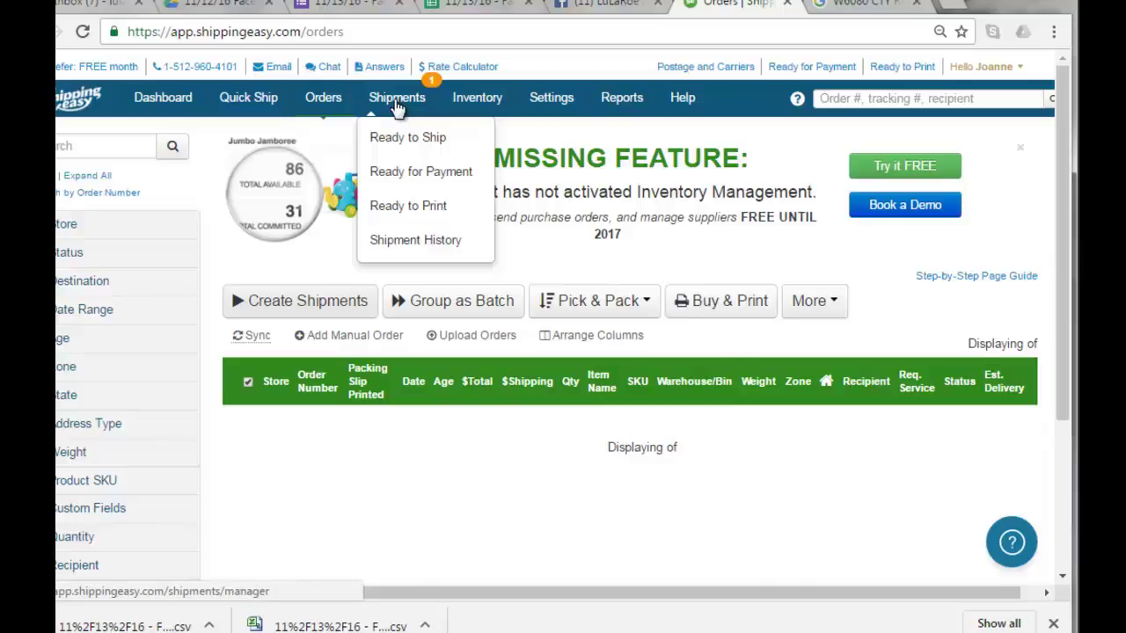
click(398, 103)
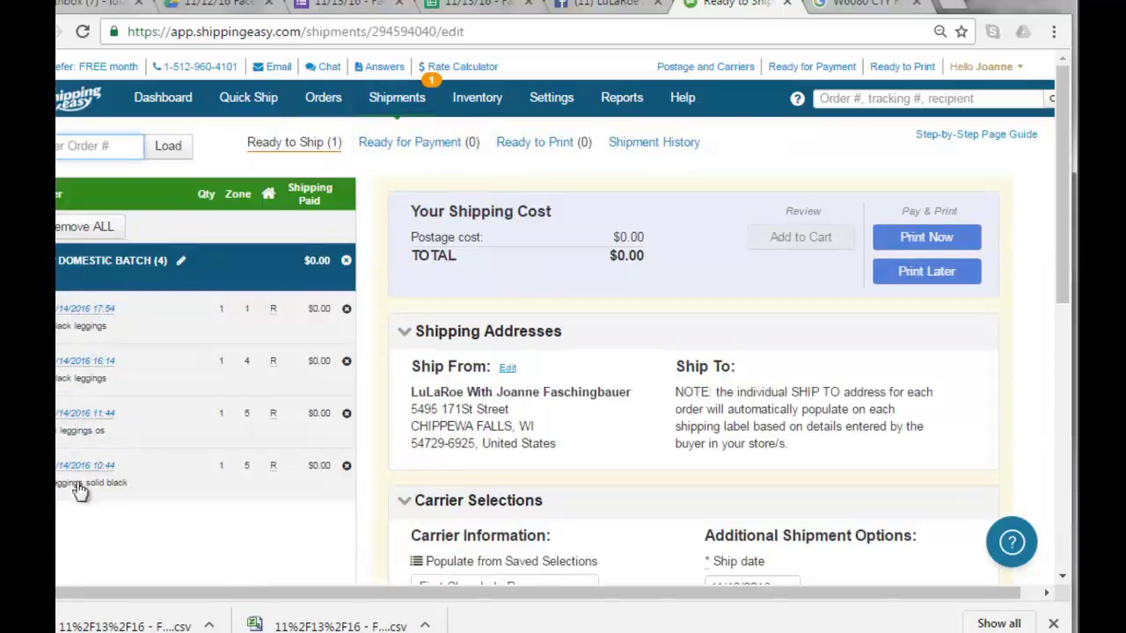
scroll(615, 232, down, 4)
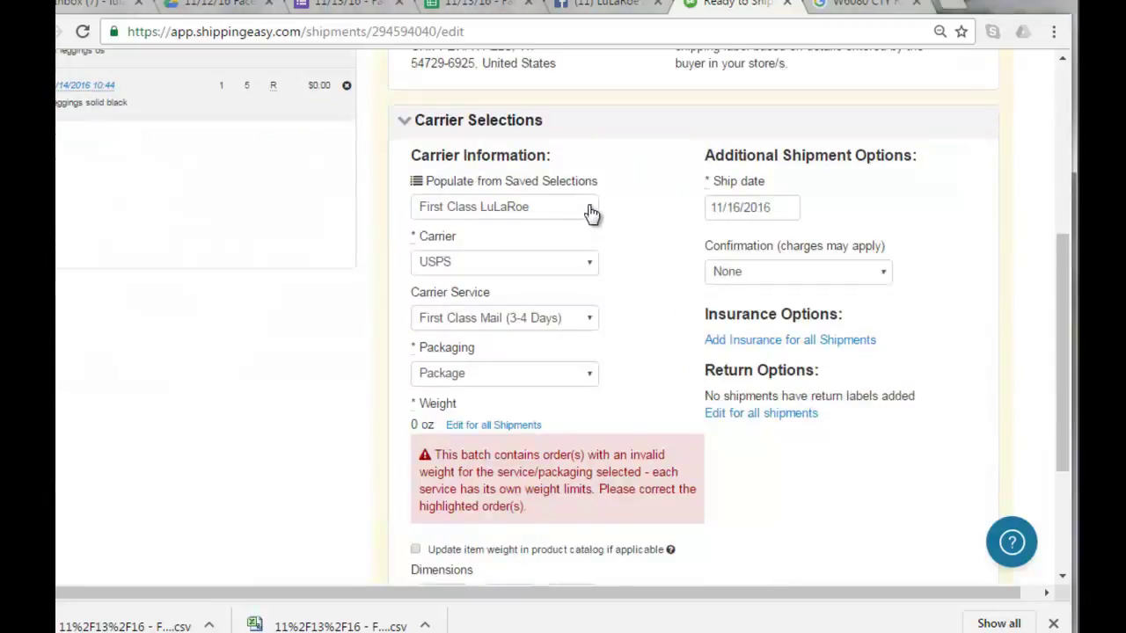
- Keep the First Class LuLaRoe saved selection and set the weight of all shipments in the batch to 6 oz
click(591, 213)
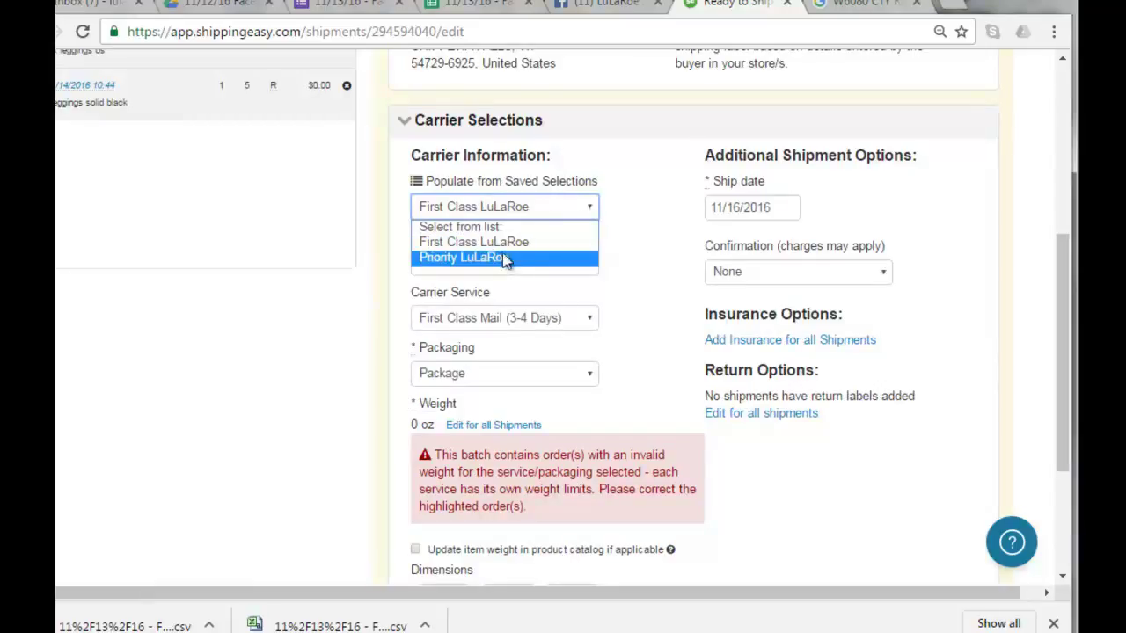
click(636, 193)
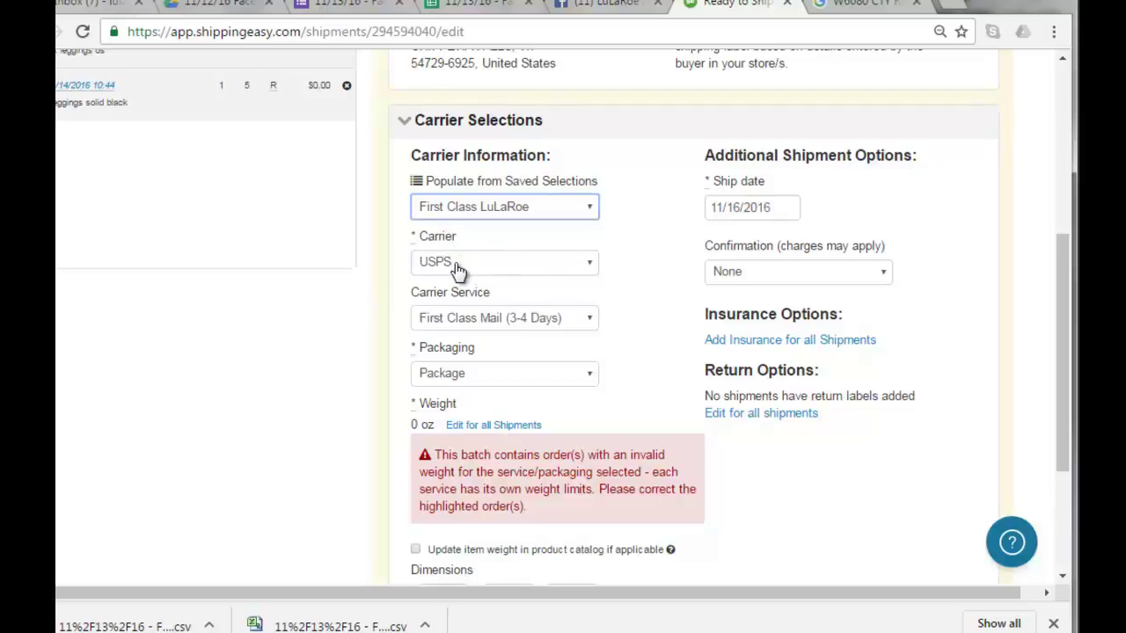
click(473, 433)
click(392, 193)
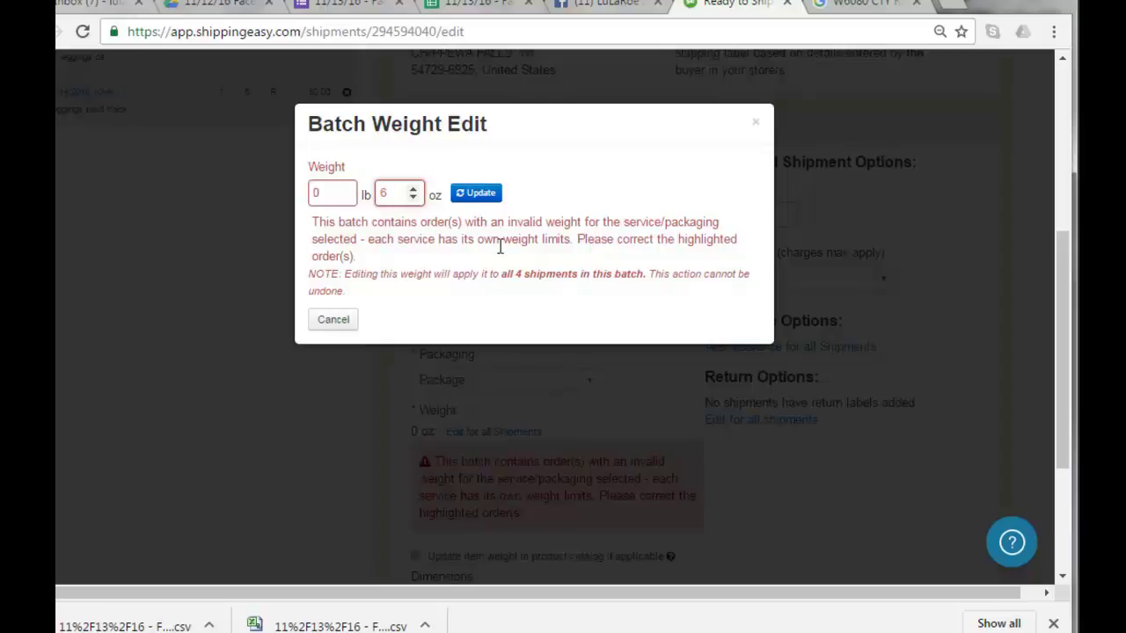
click(476, 196)
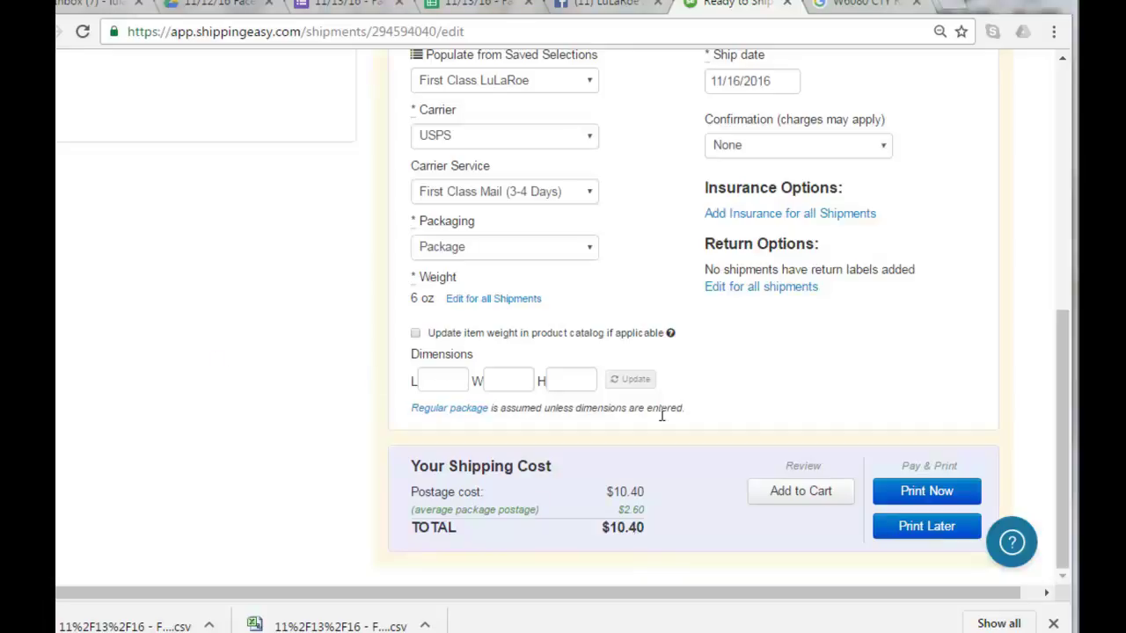
- Purchase the batch's postage with the print-later option and open the purchased labels that are ready to print
click(926, 526)
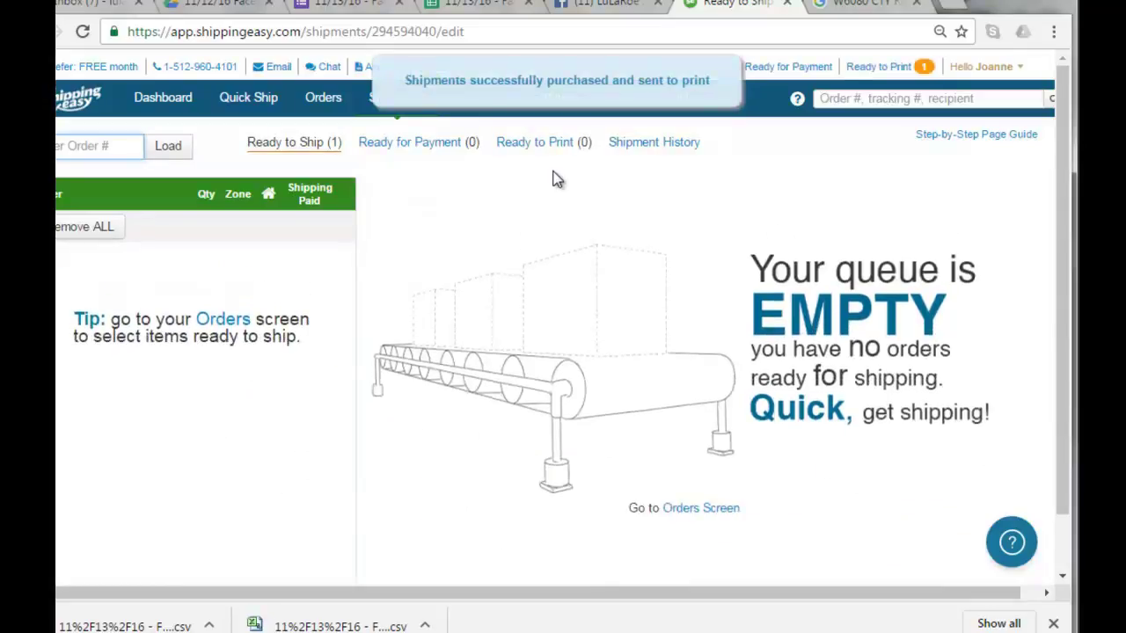
mouse_move(493, 107)
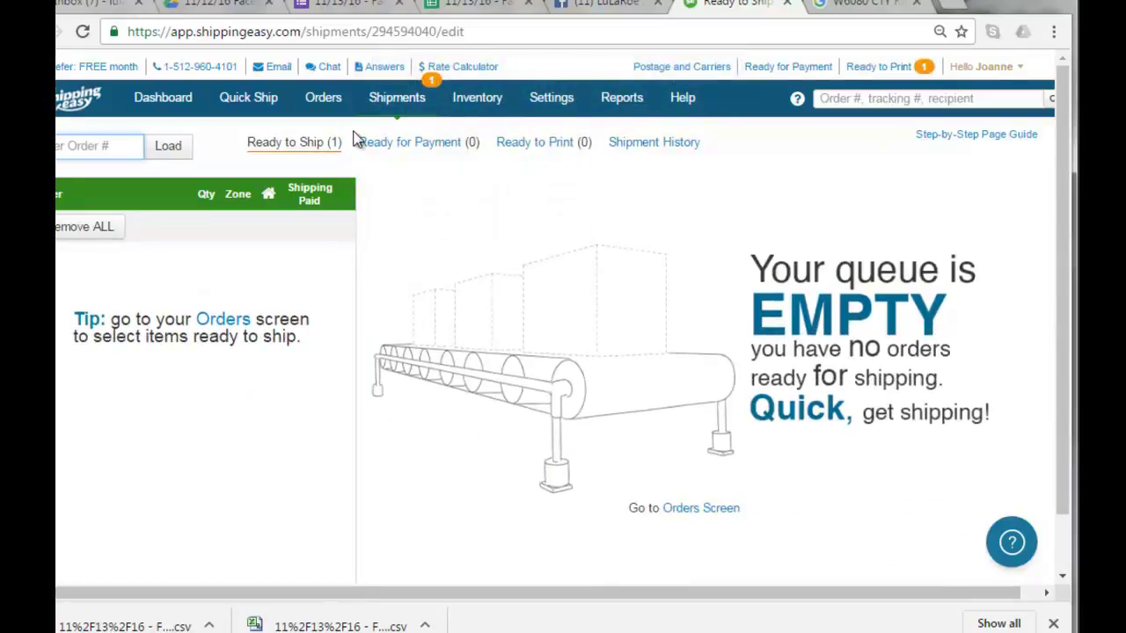
click(397, 100)
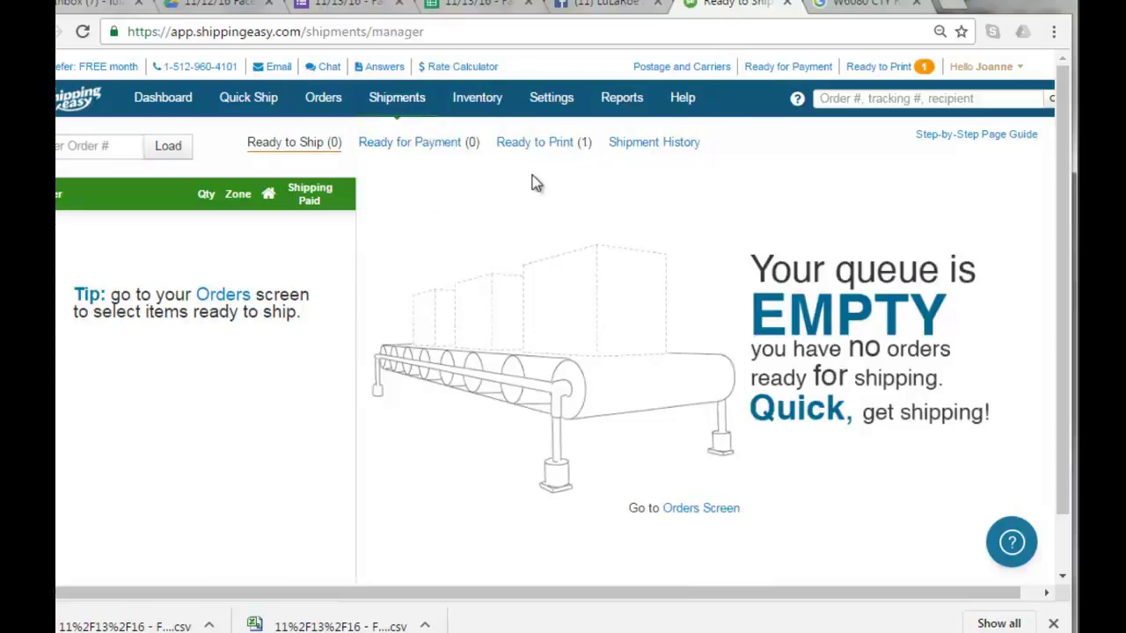
mouse_move(384, 98)
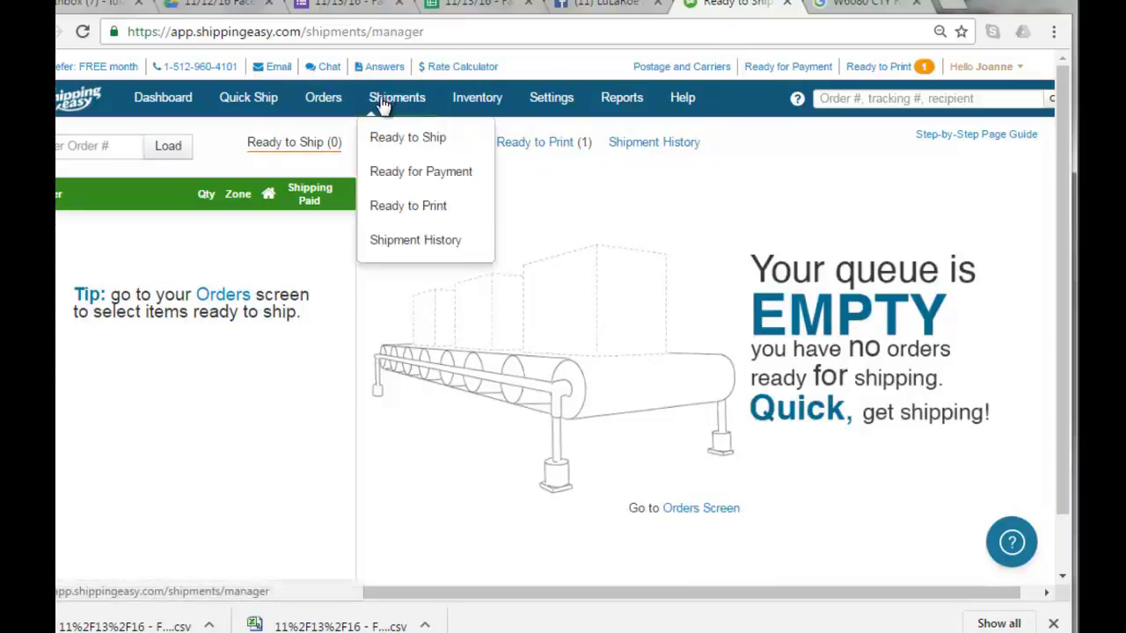
click(536, 146)
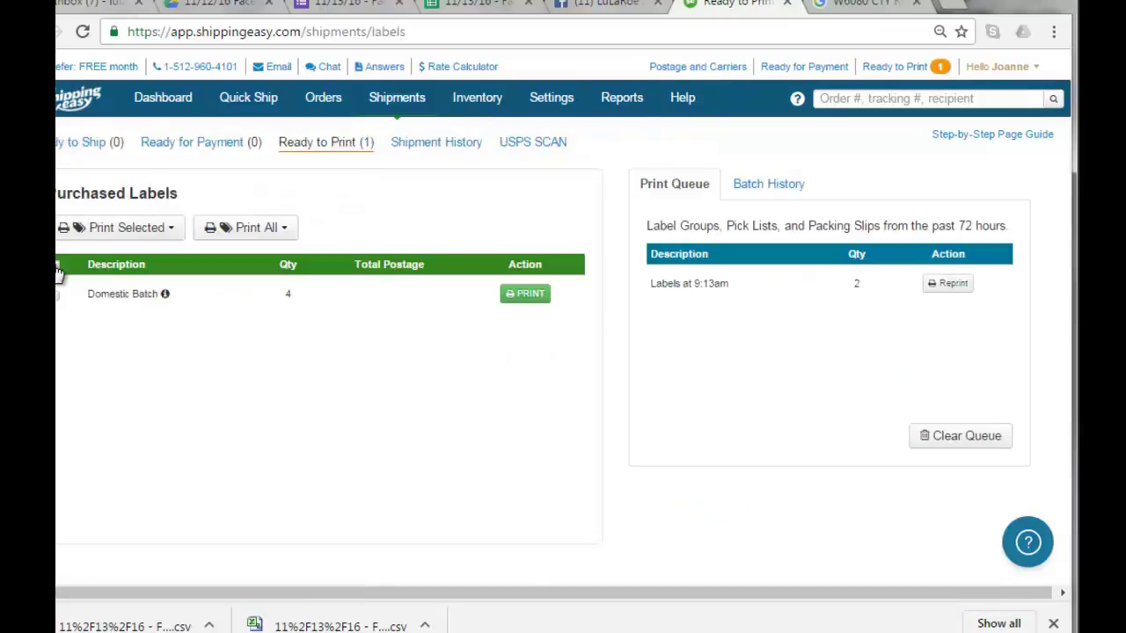
- Select the domestic batch and send all purchased labels to print, labels only without packing slips
click(57, 267)
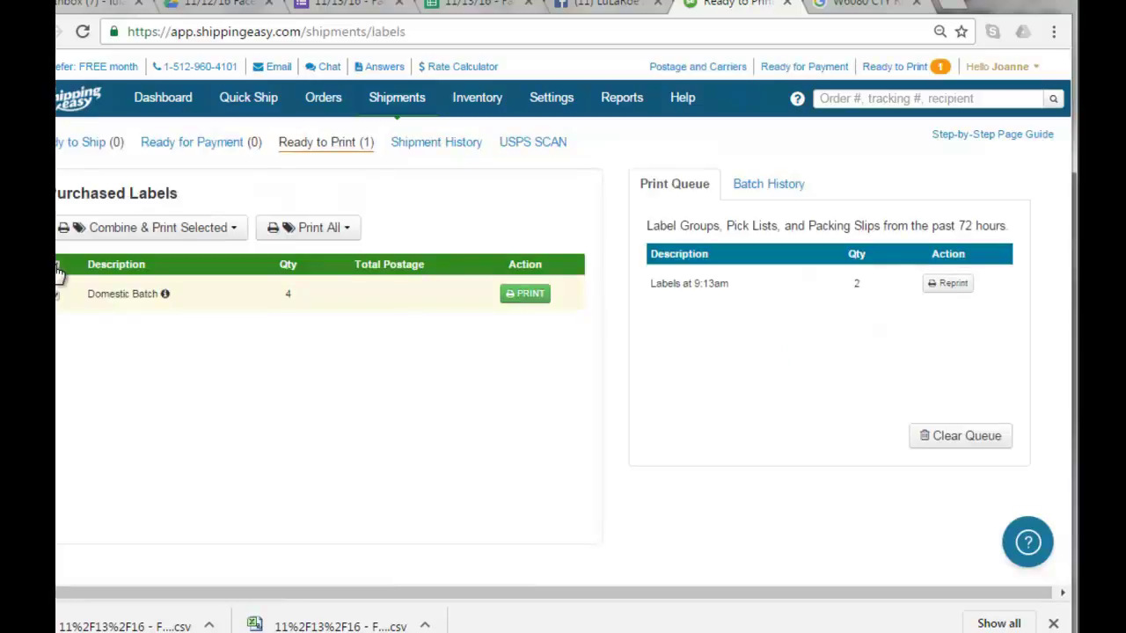
click(348, 234)
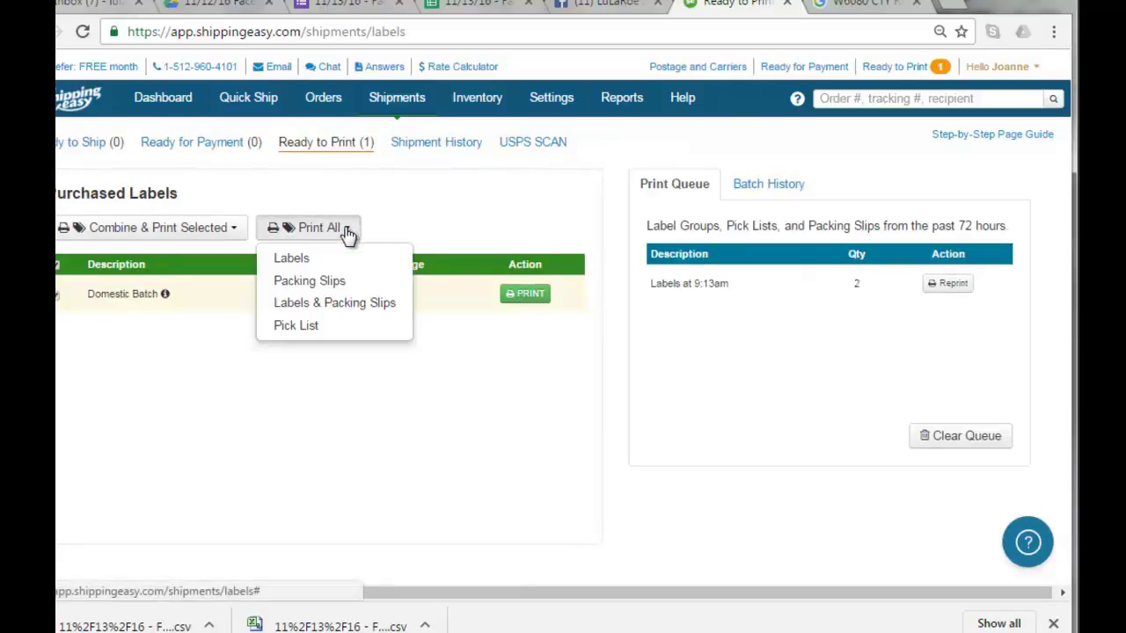
click(291, 259)
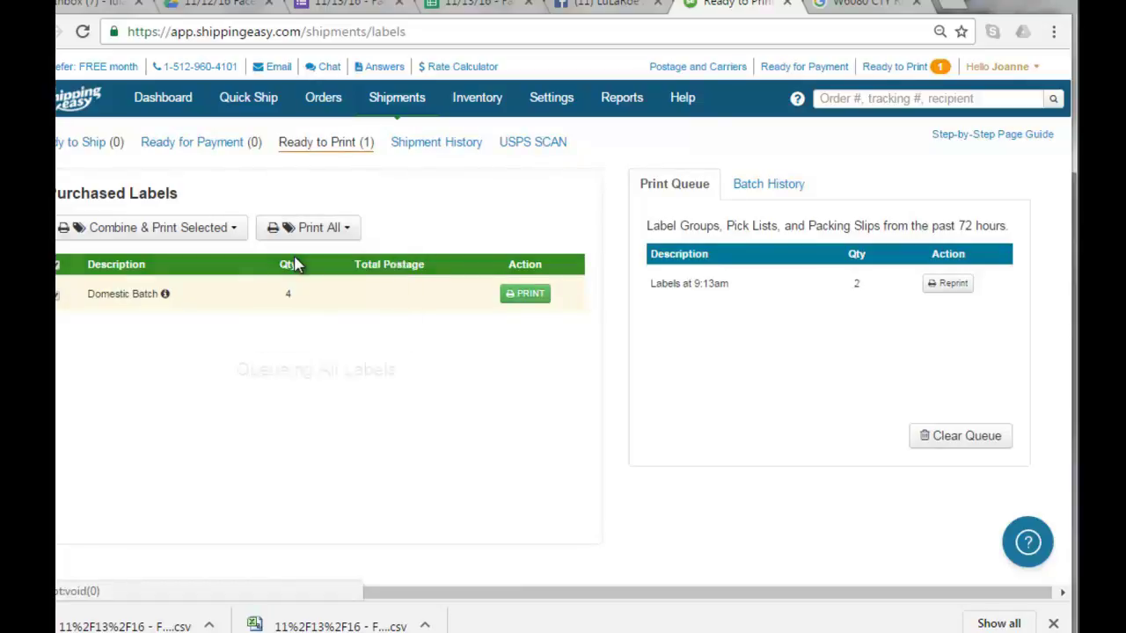